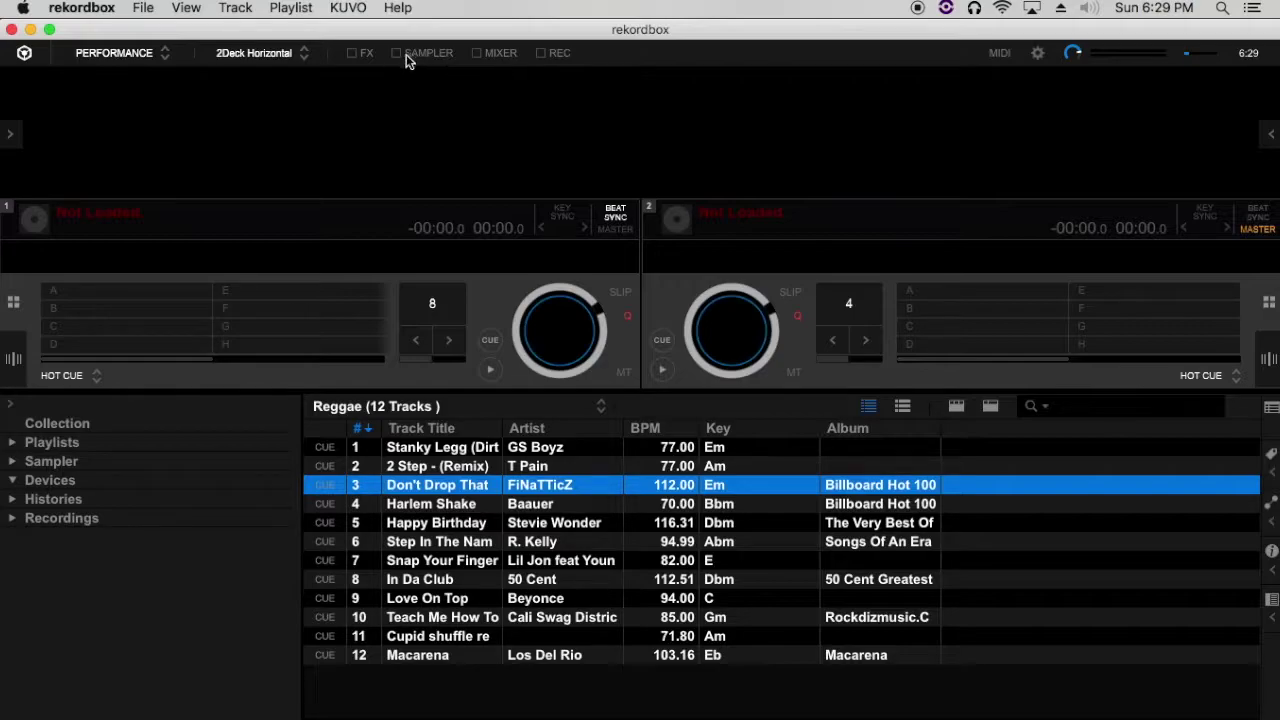
# Open the screen layout dropdown from the 2Deck Horizontal selector in the top bar
pyautogui.click(305, 55)
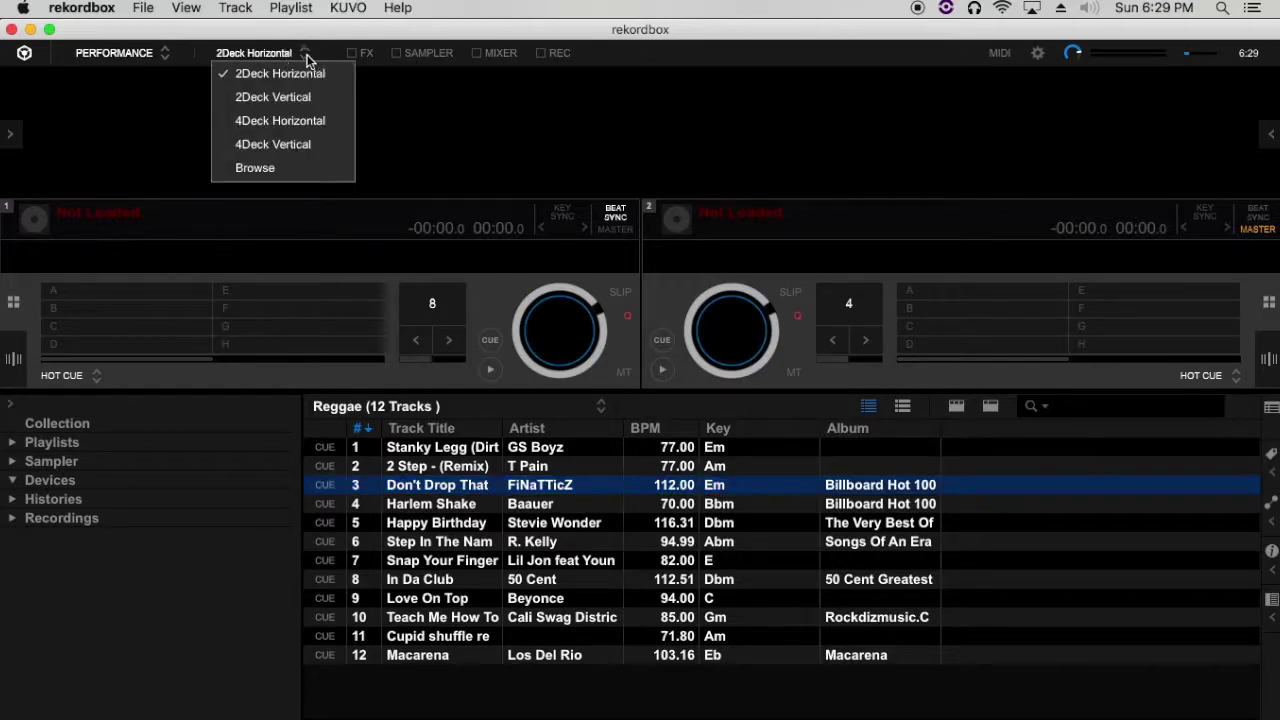
# Switch to the Browse layout and show the full track collection
pyautogui.click(268, 168)
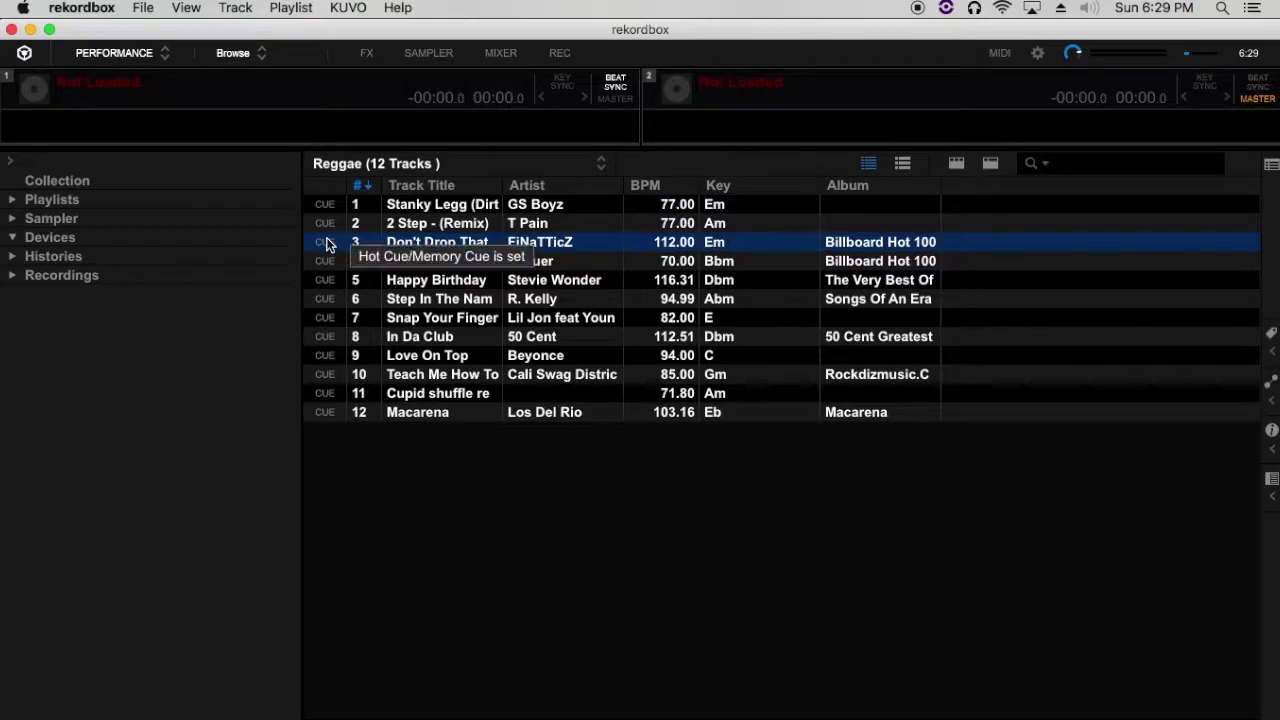
pyautogui.click(71, 183)
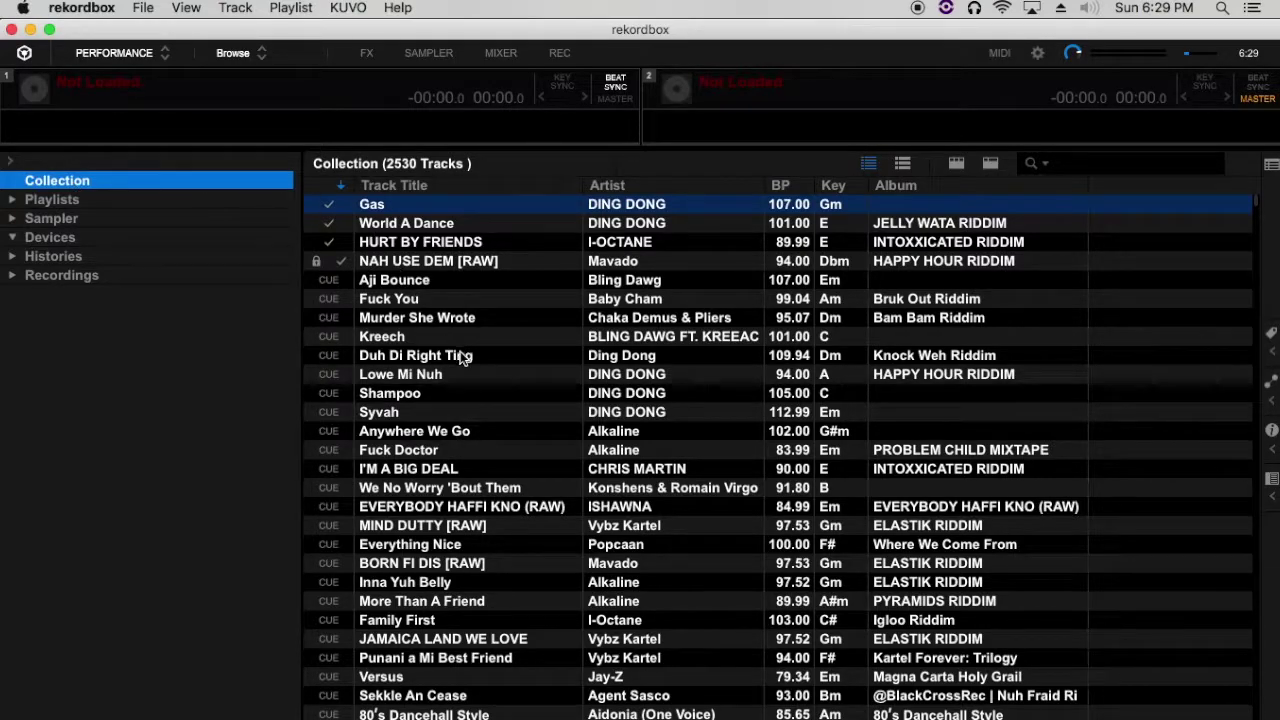
pyautogui.scroll(-5, 443, 358)
pyautogui.scroll(-2, 443, 358)
pyautogui.scroll(-10, 443, 358)
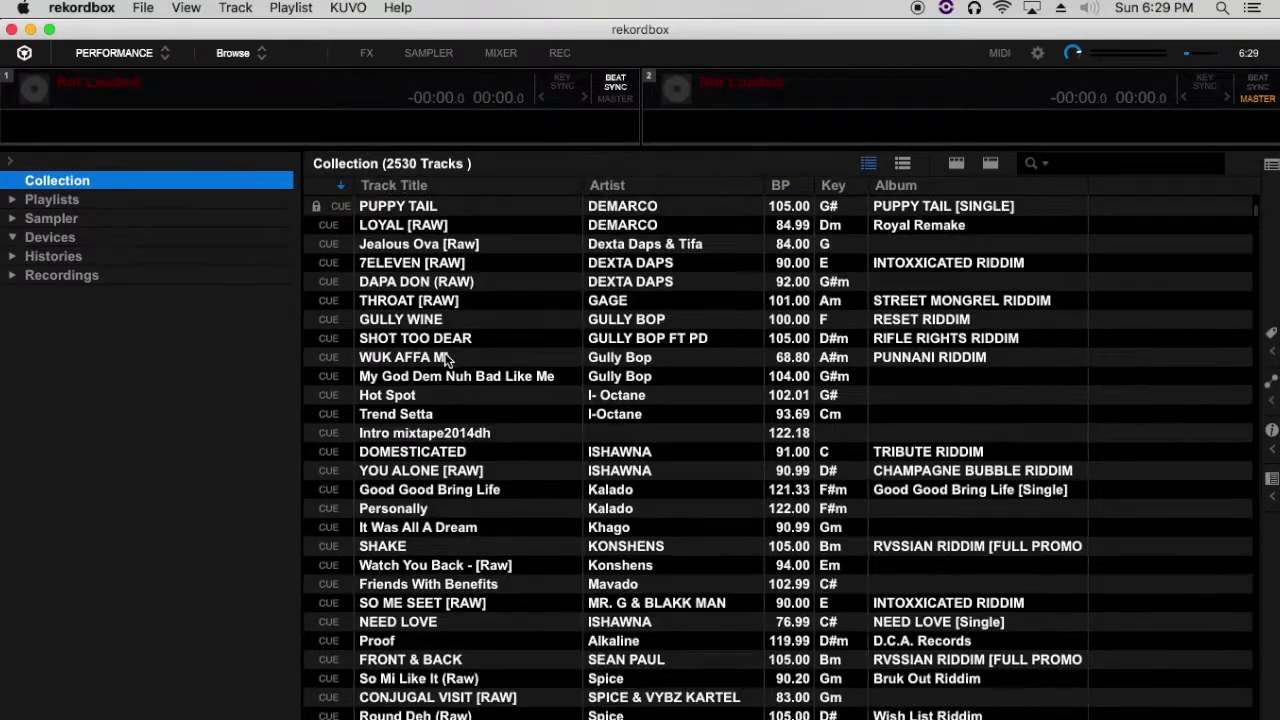
pyautogui.scroll(10, 445, 355)
pyautogui.scroll(5, 450, 350)
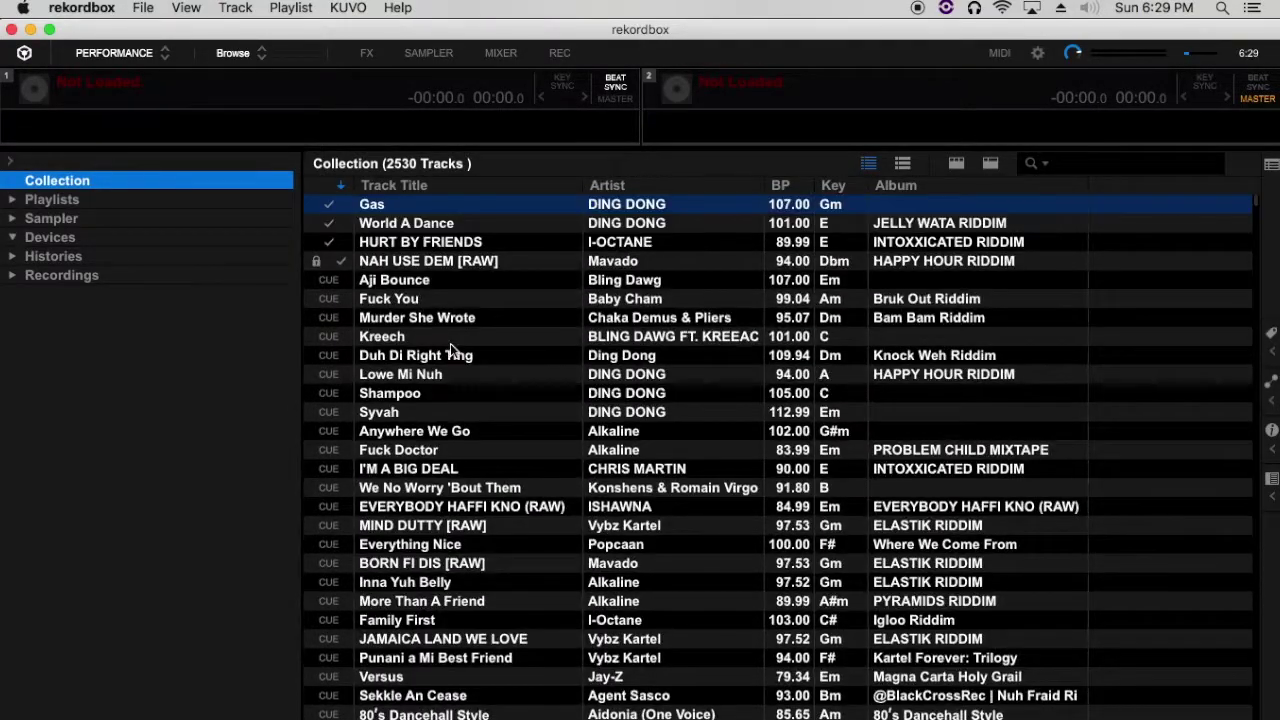
# Expand Playlists and view the Reggae and Soca playlists, ending on Reggae's 12 tracks
pyautogui.click(12, 201)
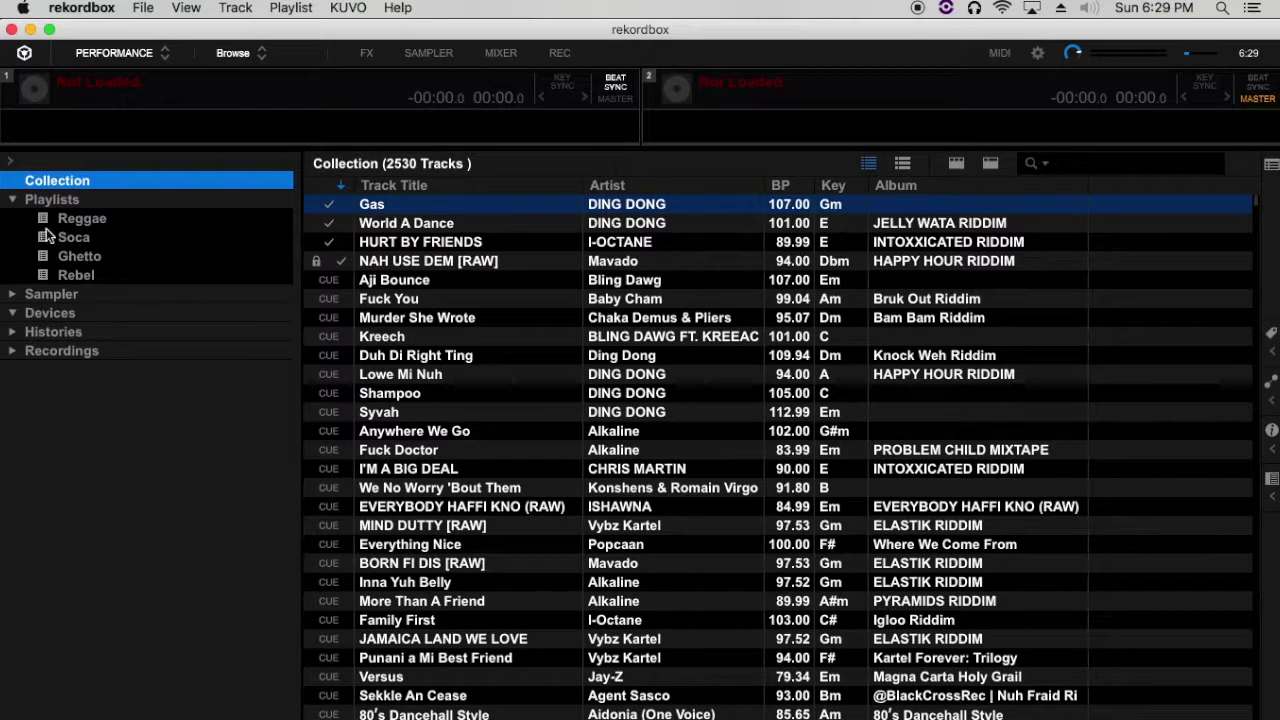
pyautogui.click(82, 222)
pyautogui.click(82, 257)
pyautogui.click(88, 221)
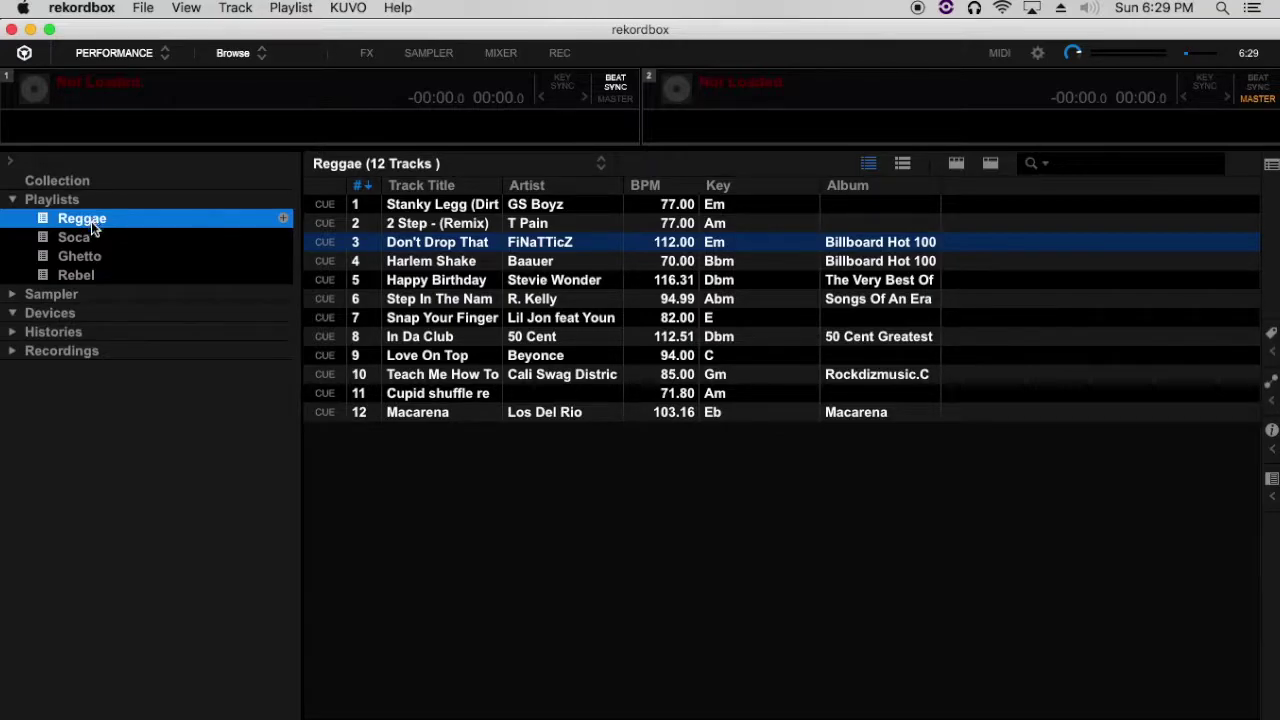
pyautogui.click(86, 240)
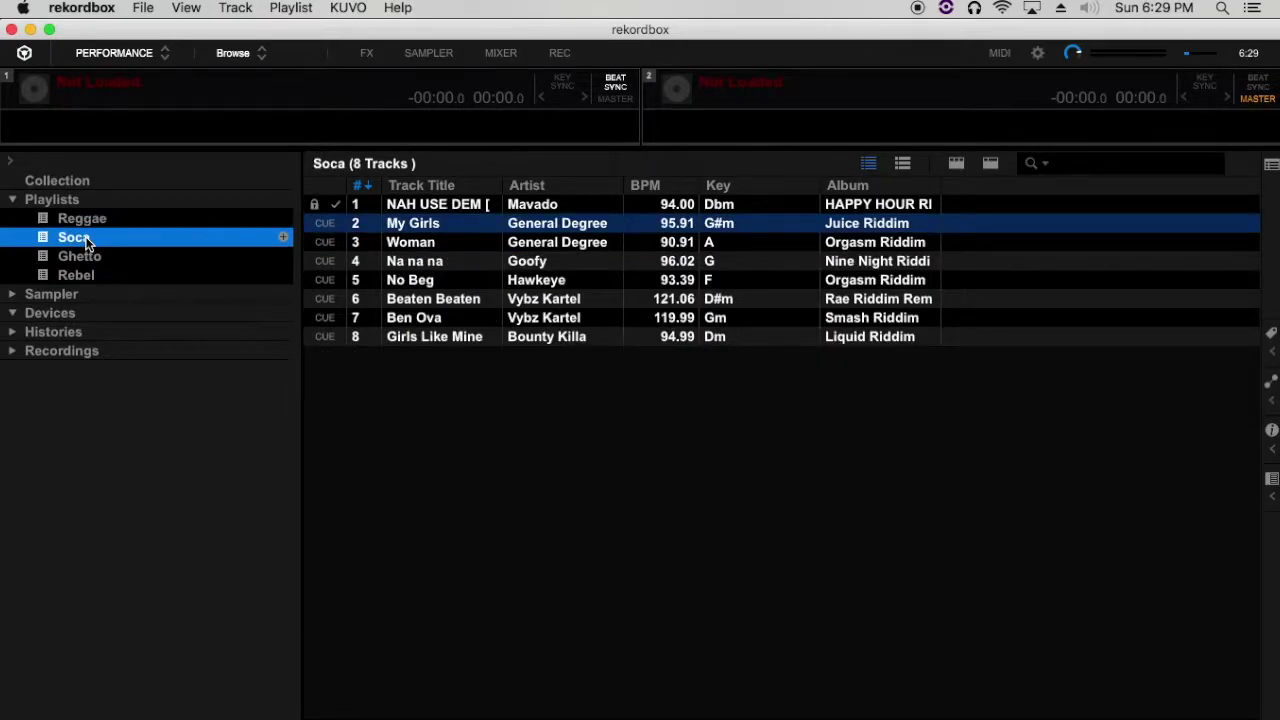
pyautogui.click(82, 219)
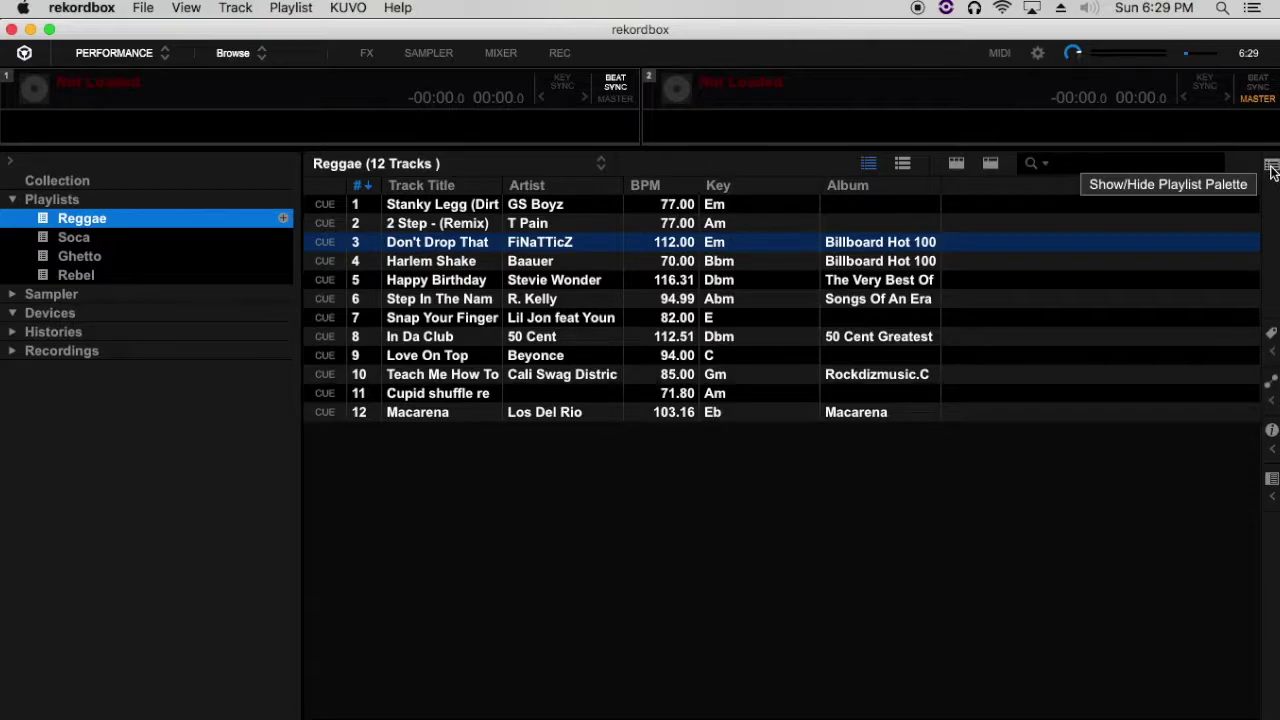
# Show the Playlist Palette with track lists in each slot, then select the Soca playlist
pyautogui.click(1271, 166)
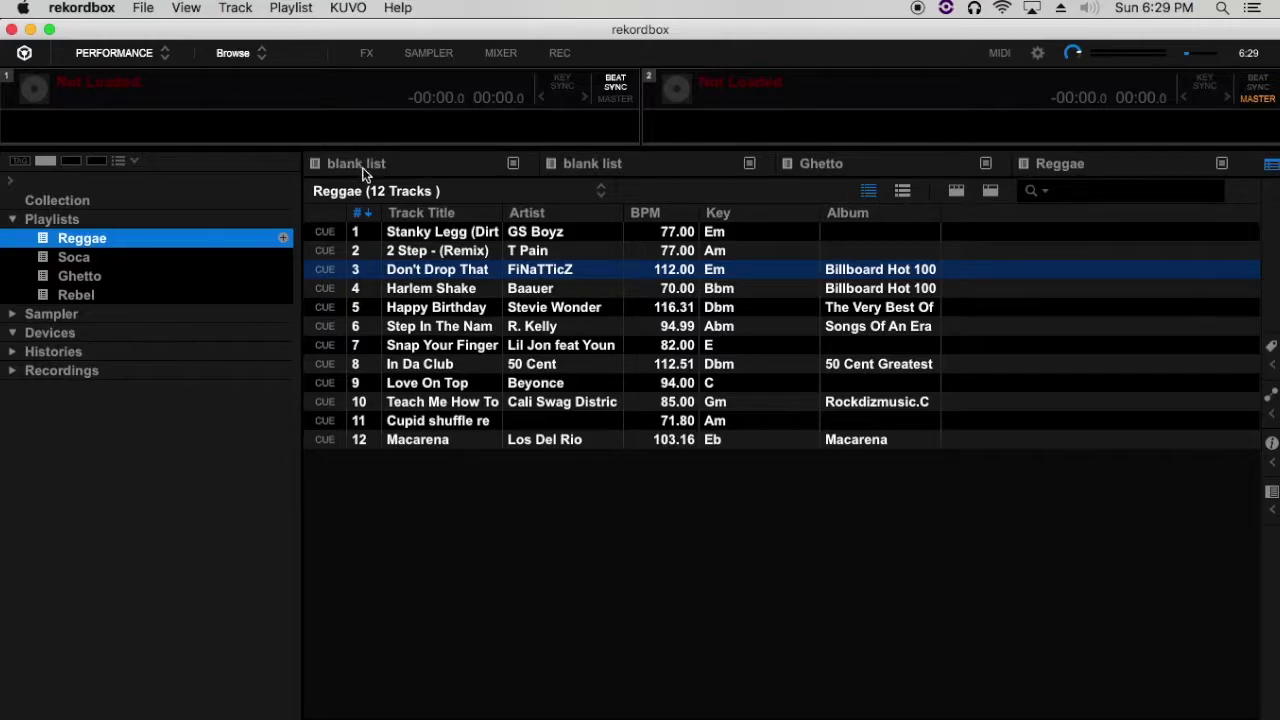
pyautogui.click(133, 168)
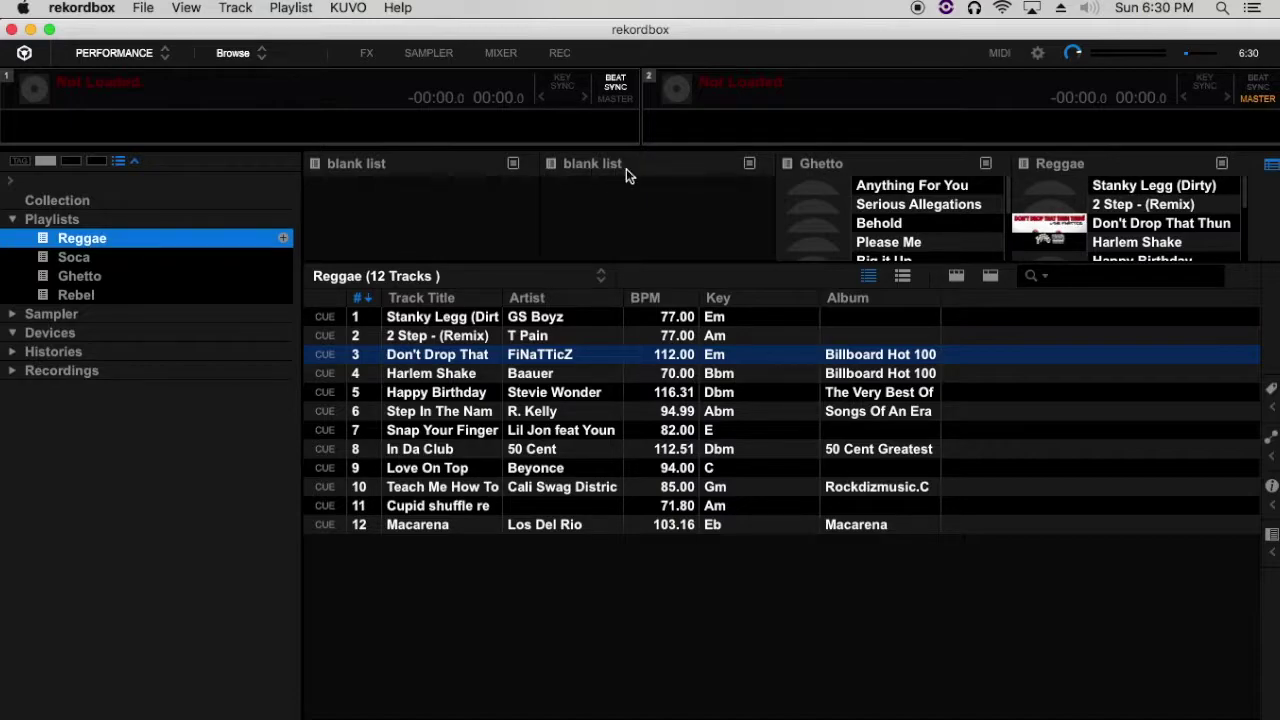
pyautogui.click(86, 258)
# Drag the Soca and Rebel playlists into the two empty palette slots
pyautogui.moveTo(86, 258); pyautogui.dragTo(391, 180)
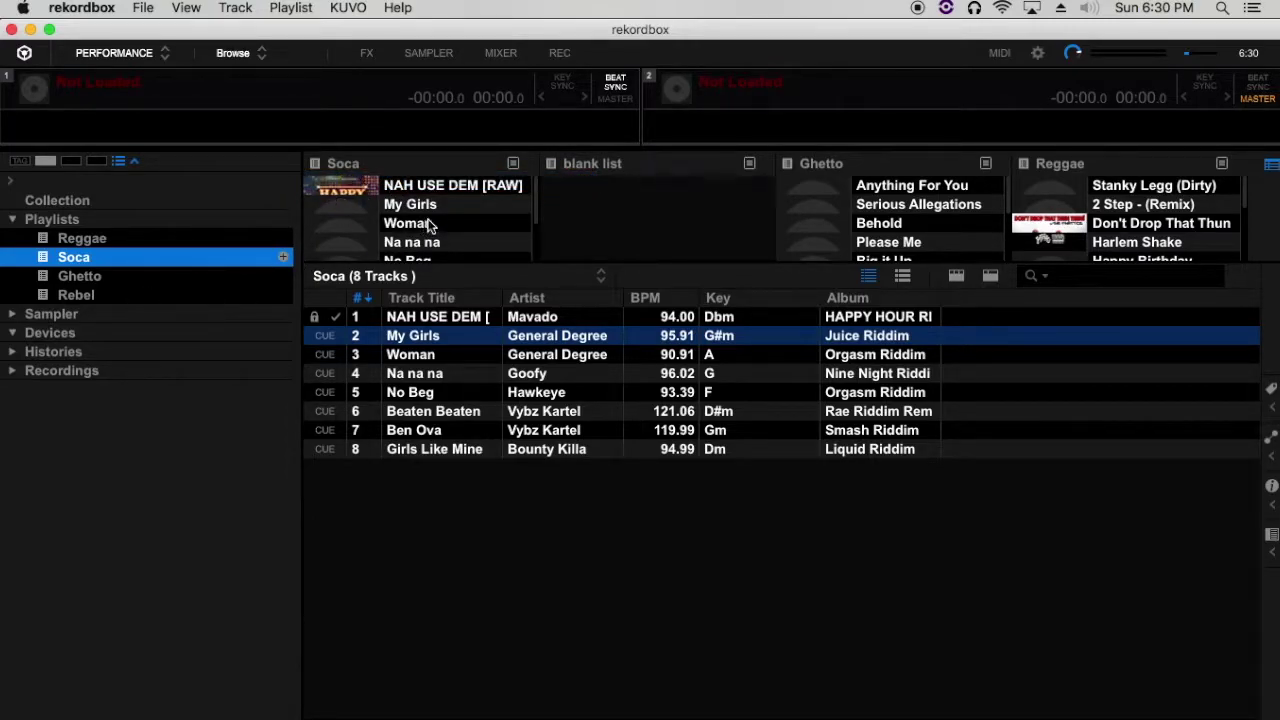
pyautogui.scroll(-2, 362, 214)
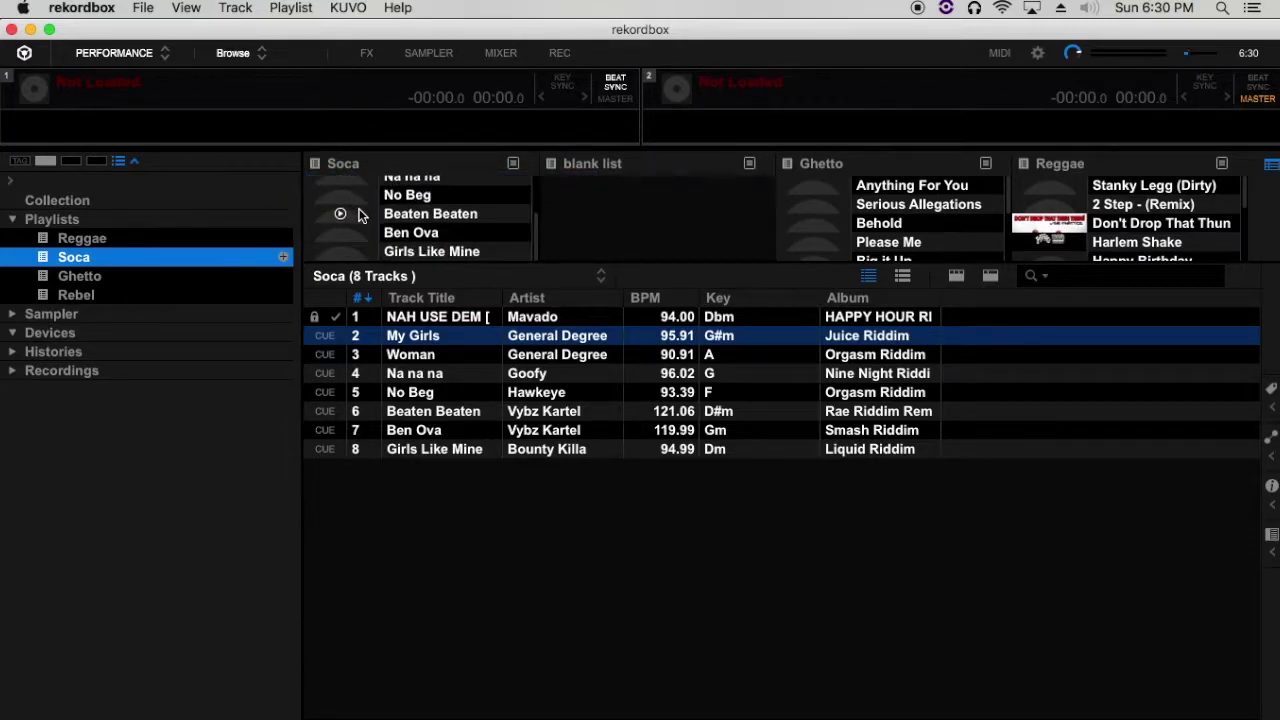
pyautogui.scroll(2, 360, 214)
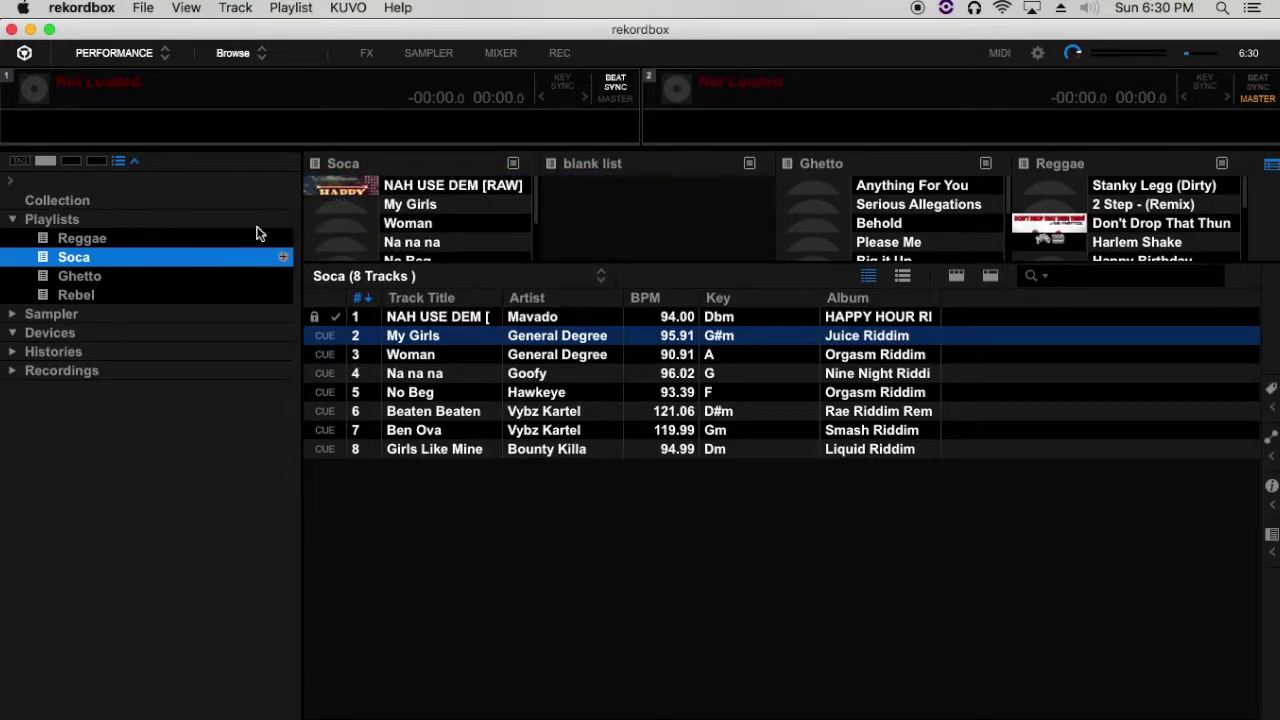
pyautogui.click(82, 297)
pyautogui.moveTo(83, 299); pyautogui.dragTo(623, 185)
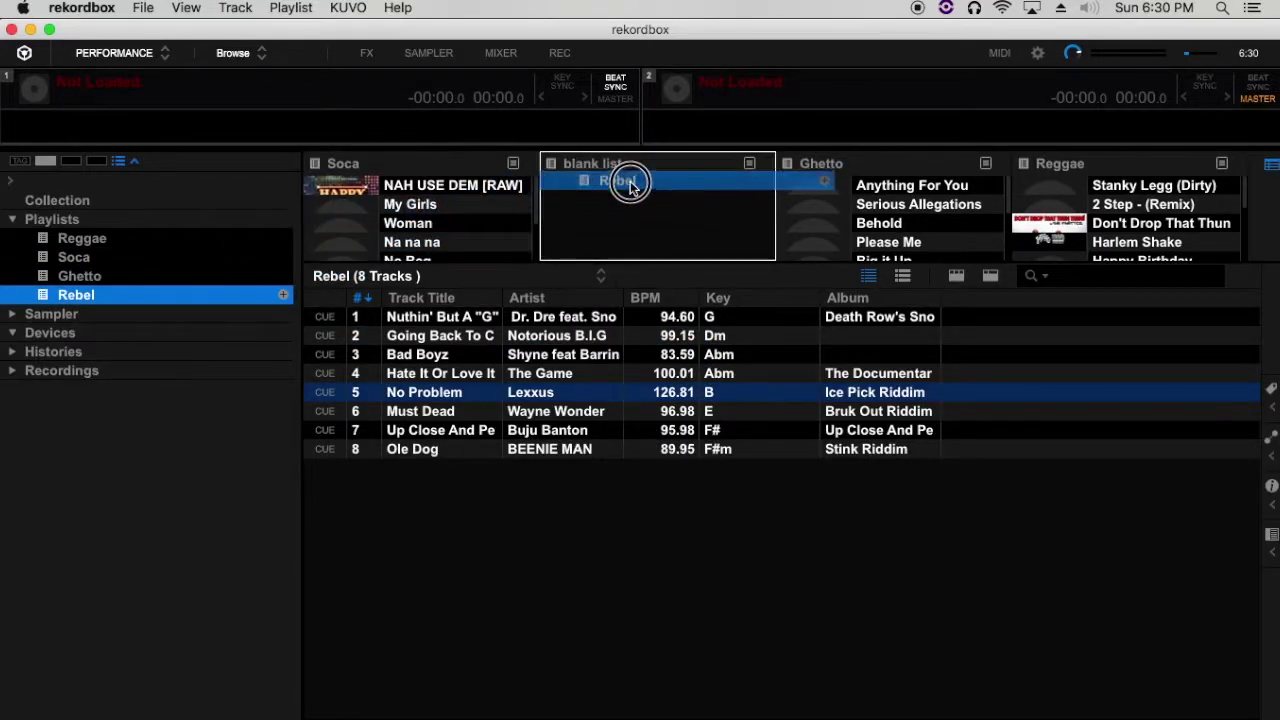
pyautogui.scroll(-2, 427, 245)
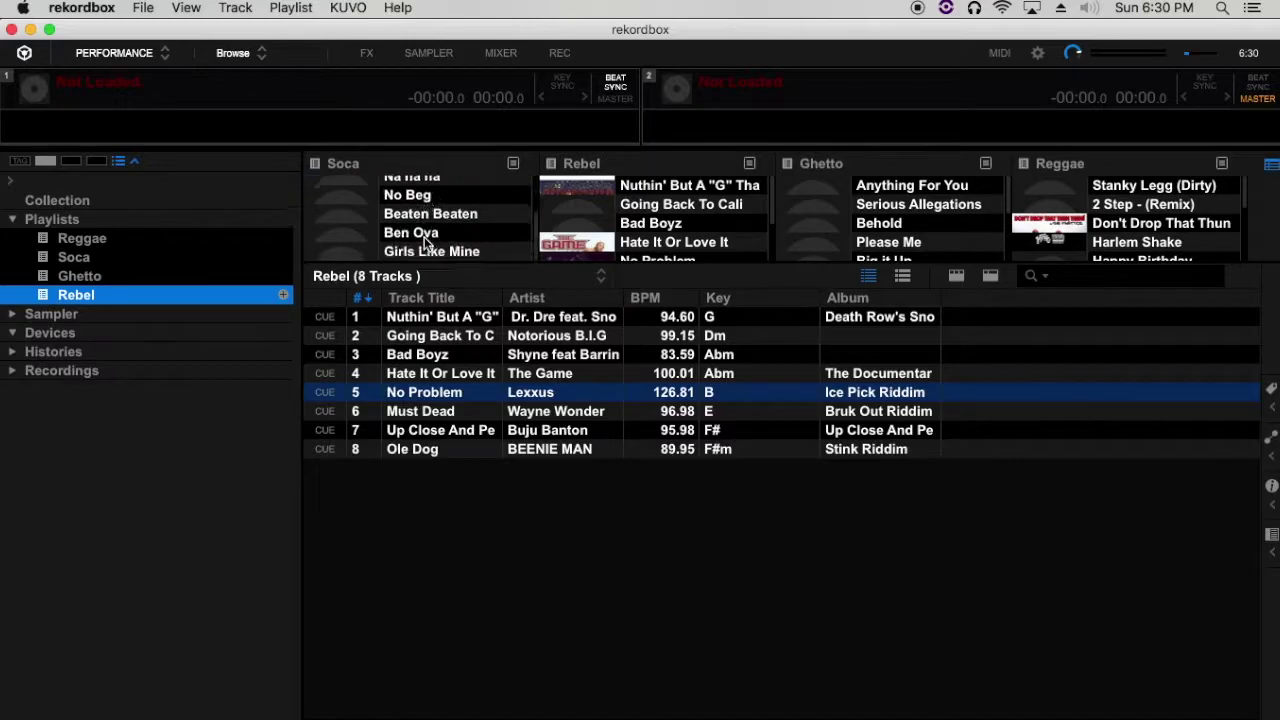
pyautogui.scroll(1, 470, 218)
pyautogui.scroll(1, 473, 216)
pyautogui.scroll(-3, 468, 214)
pyautogui.scroll(-3, 688, 233)
pyautogui.scroll(-3, 886, 232)
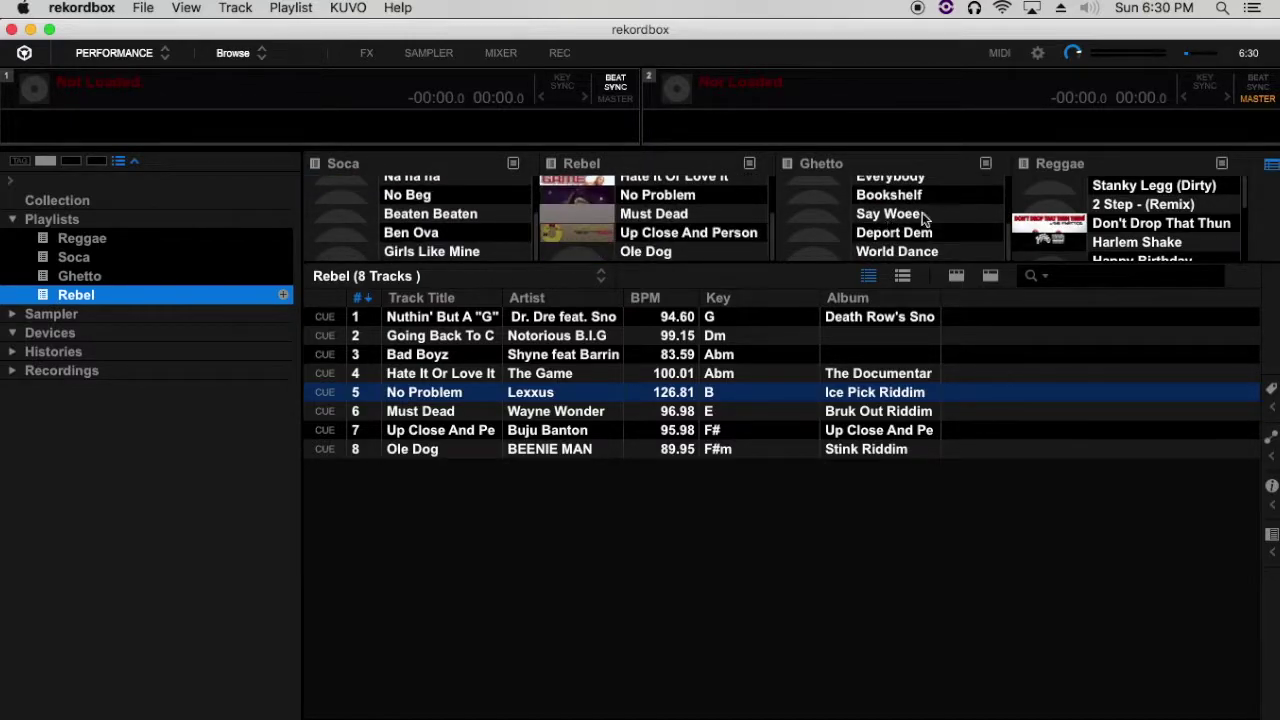
pyautogui.scroll(-3, 1156, 220)
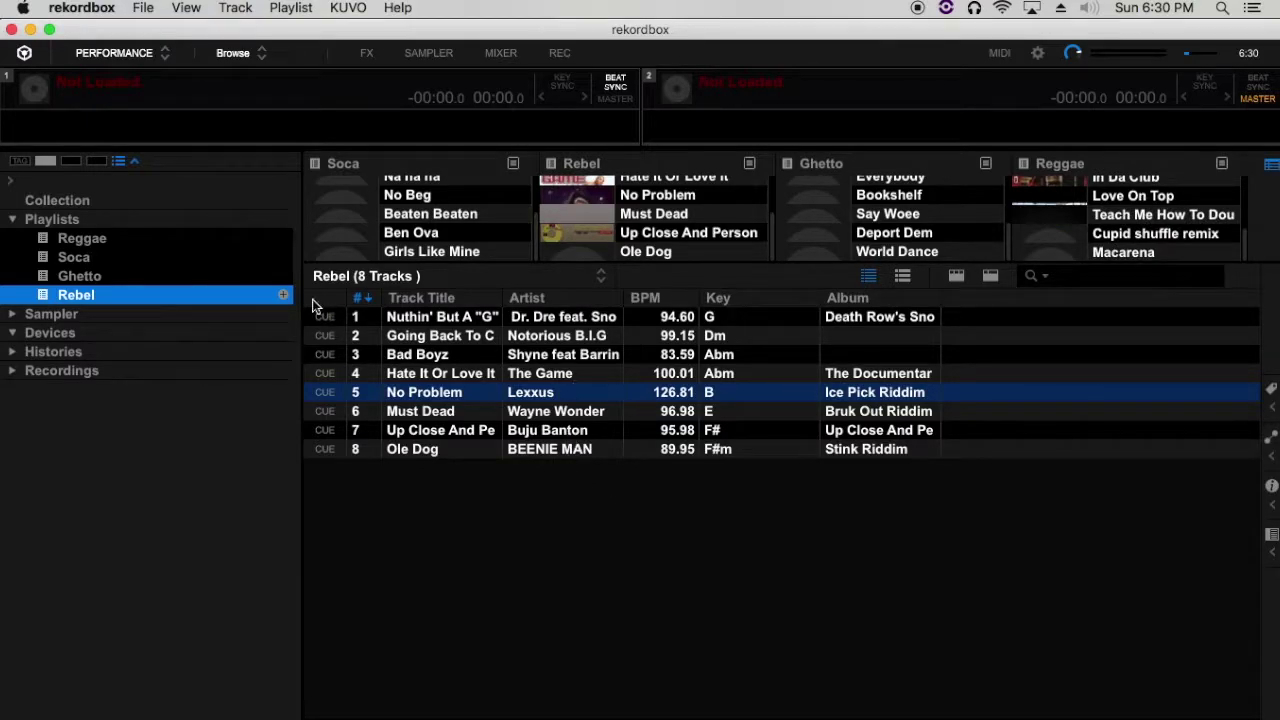
# Return to the full collection and switch to the second, empty palette bank
pyautogui.click(100, 200)
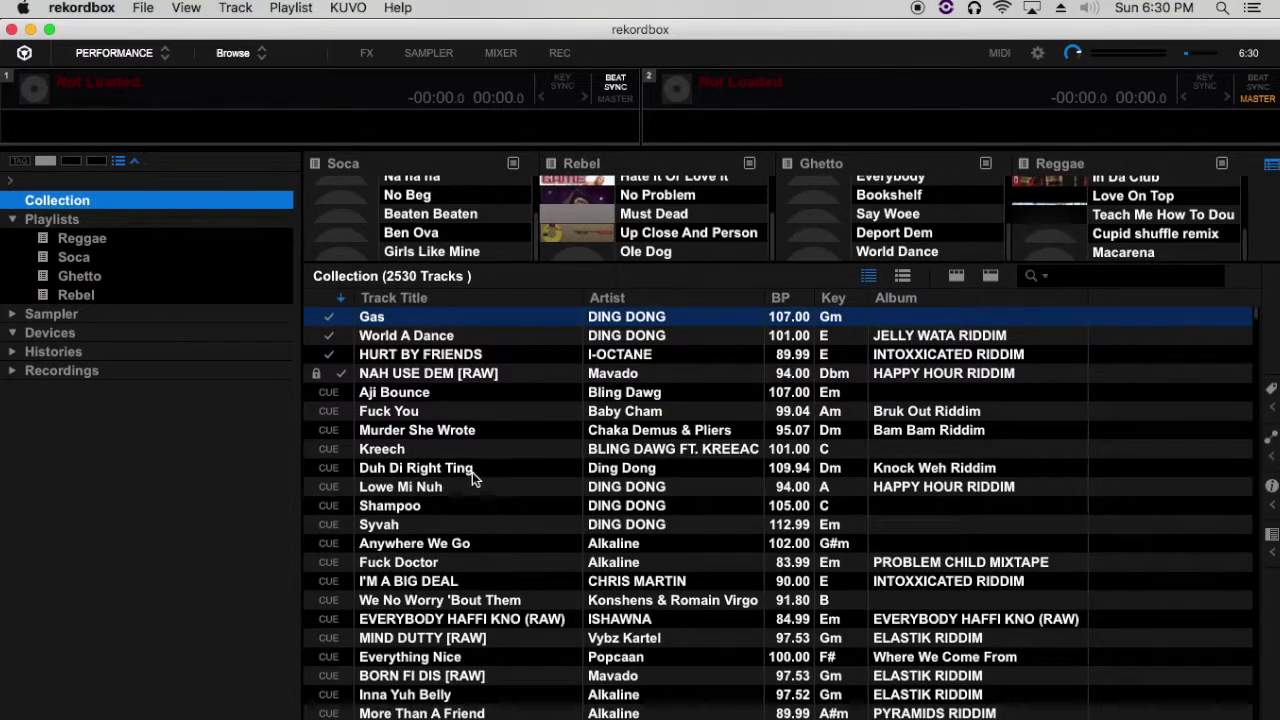
pyautogui.scroll(-3, 473, 472)
pyautogui.scroll(-2, 476, 474)
pyautogui.scroll(5, 478, 478)
pyautogui.scroll(2, 660, 222)
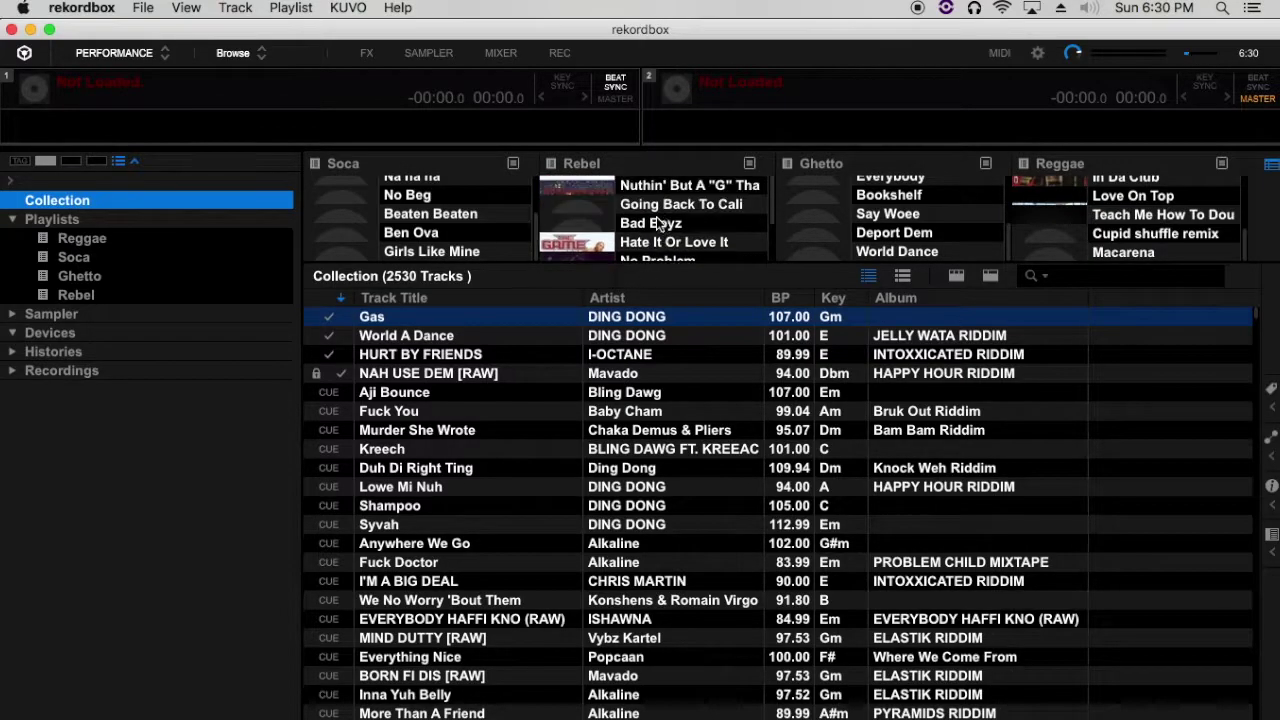
pyautogui.scroll(2, 476, 205)
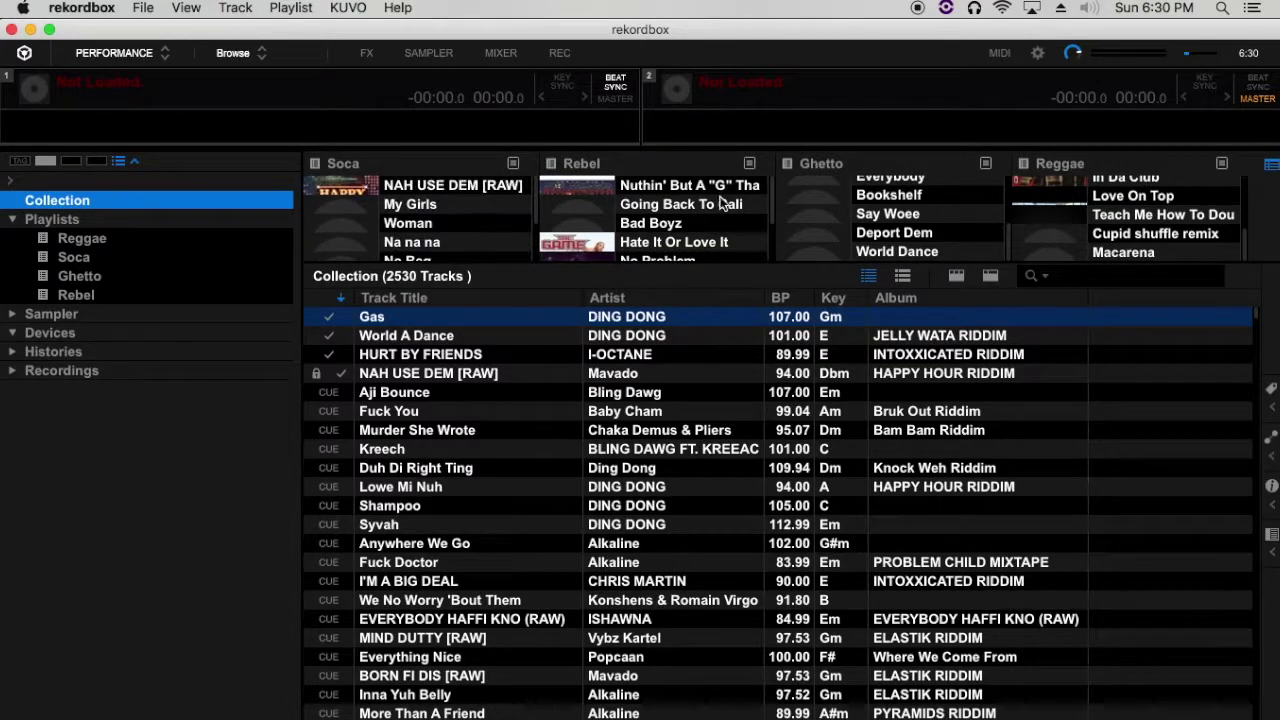
pyautogui.scroll(2, 920, 234)
pyautogui.scroll(2, 920, 234)
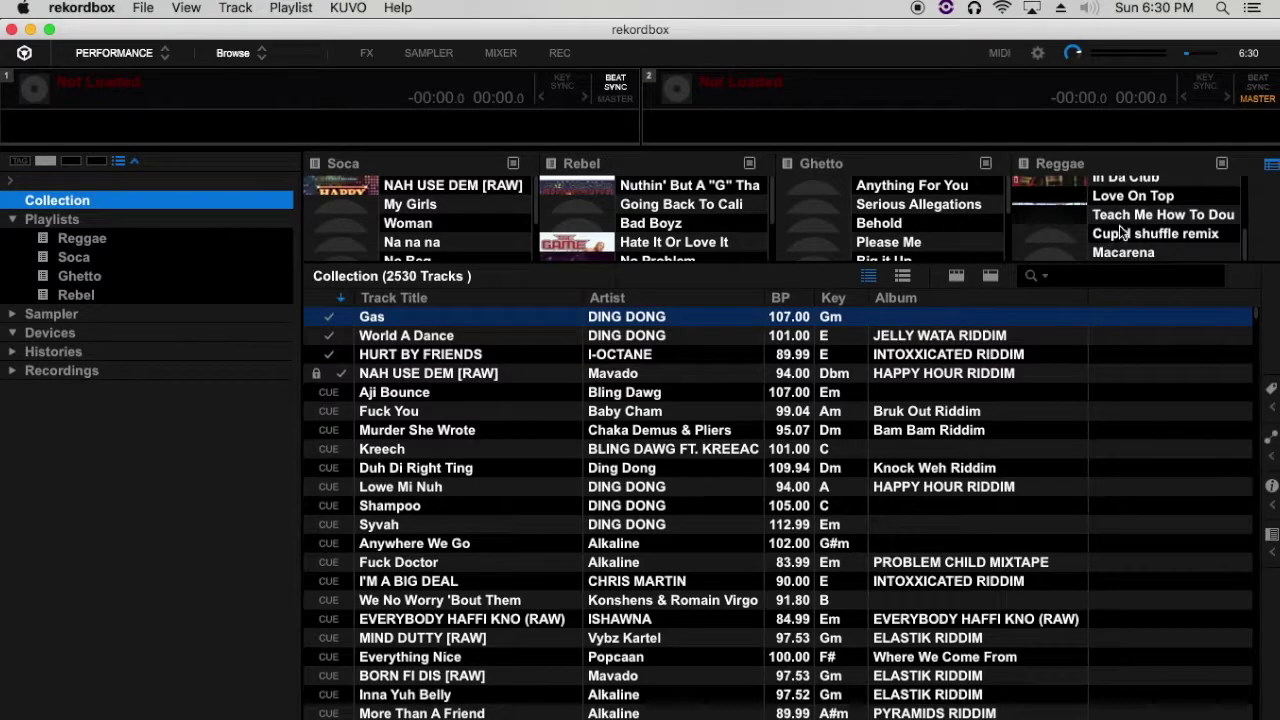
pyautogui.scroll(3, 1115, 235)
pyautogui.scroll(3, 1115, 235)
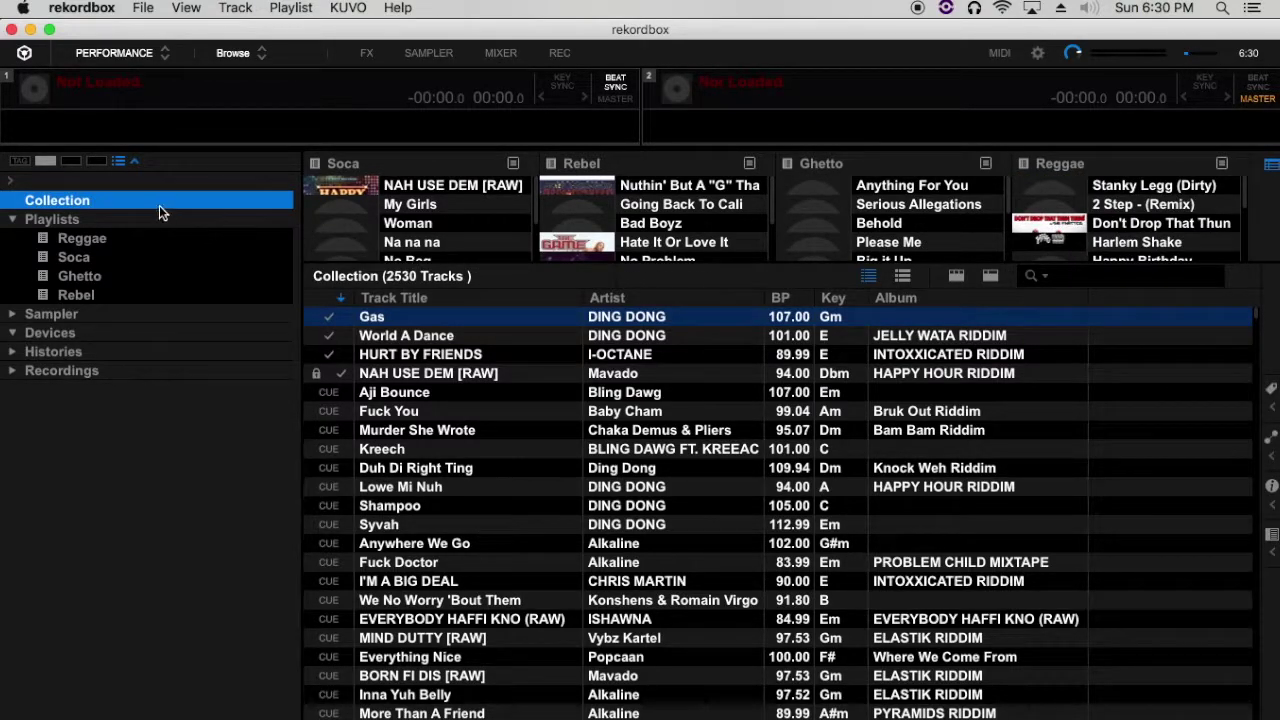
pyautogui.click(72, 162)
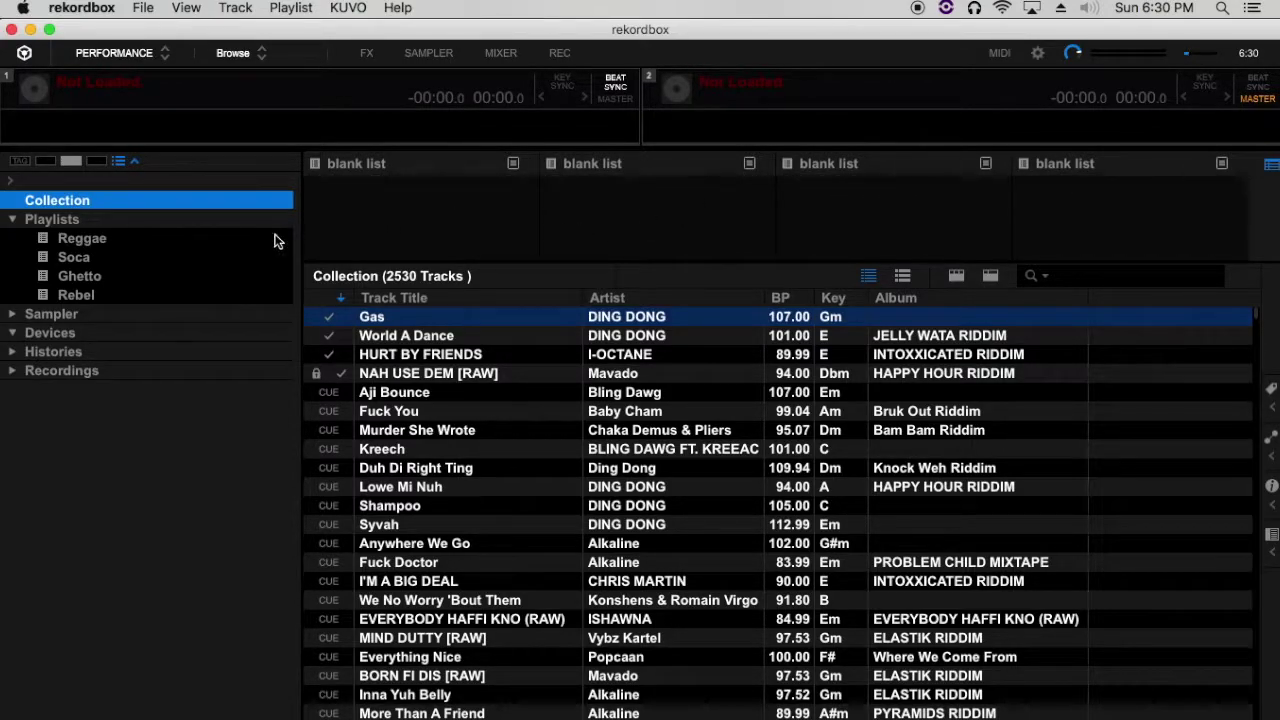
# Load Reggae and Soca into the second palette bank, then return to the first bank
pyautogui.moveTo(96, 240); pyautogui.dragTo(388, 193)
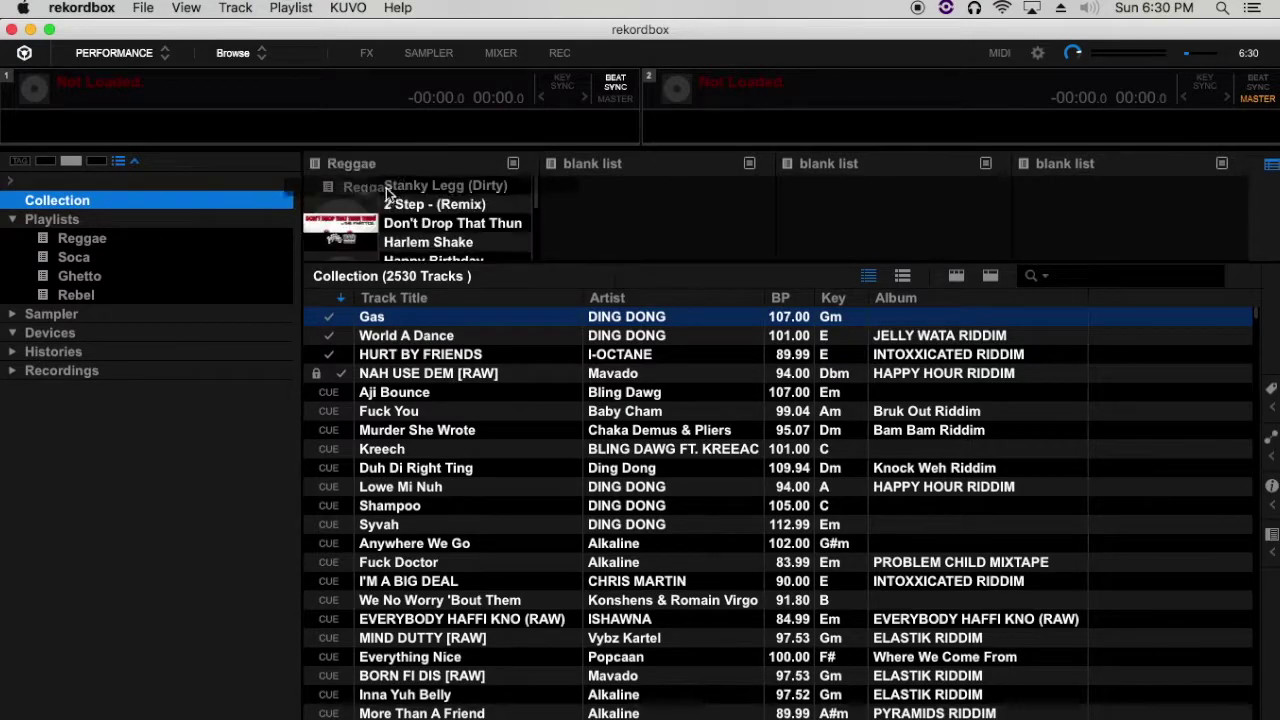
pyautogui.moveTo(80, 257); pyautogui.dragTo(672, 204)
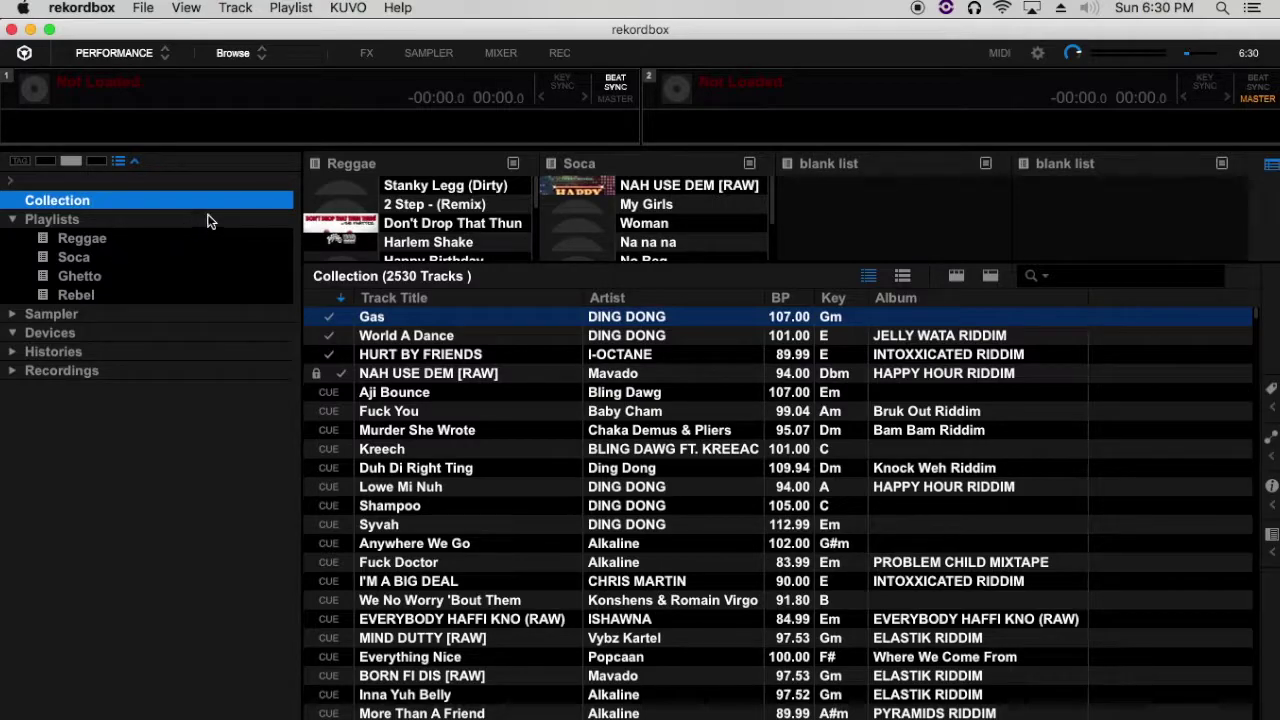
pyautogui.click(45, 161)
# Add Ben Ova from the Soca palette to the Rebel playlist
pyautogui.scroll(-3, 449, 207)
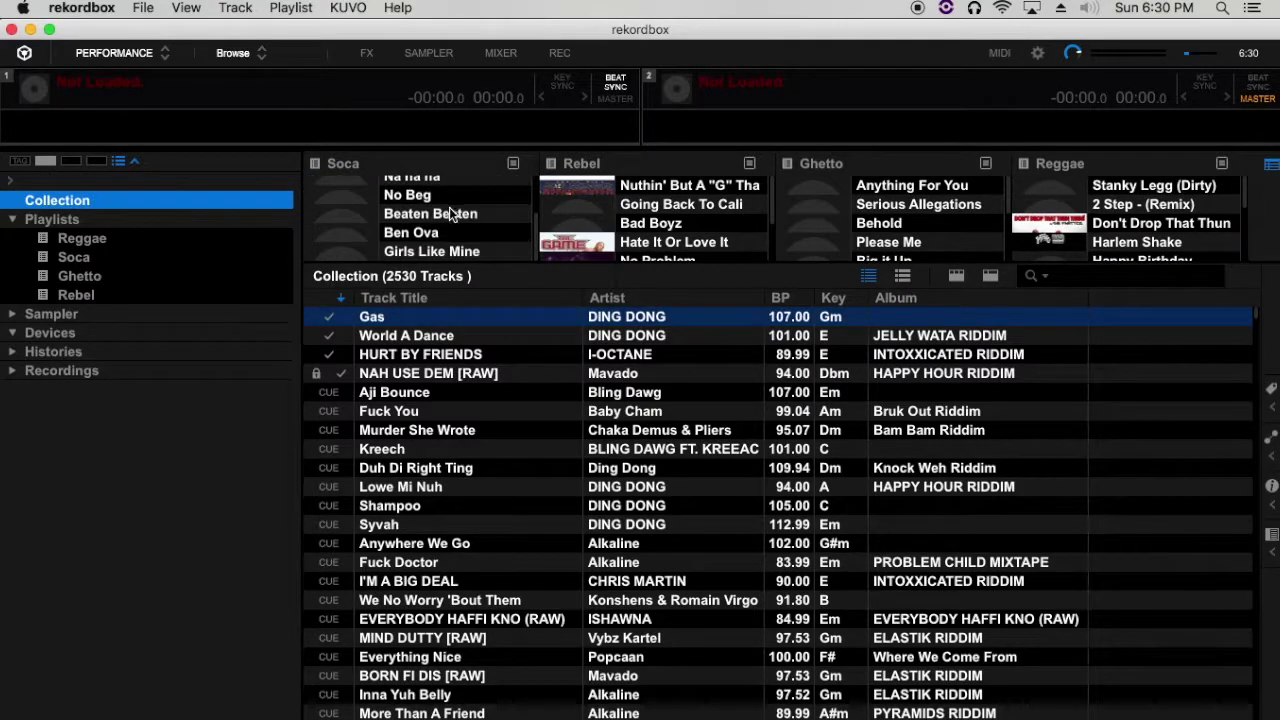
pyautogui.scroll(3, 449, 207)
pyautogui.scroll(-1, 676, 248)
pyautogui.scroll(-3, 680, 250)
pyautogui.scroll(-5, 950, 252)
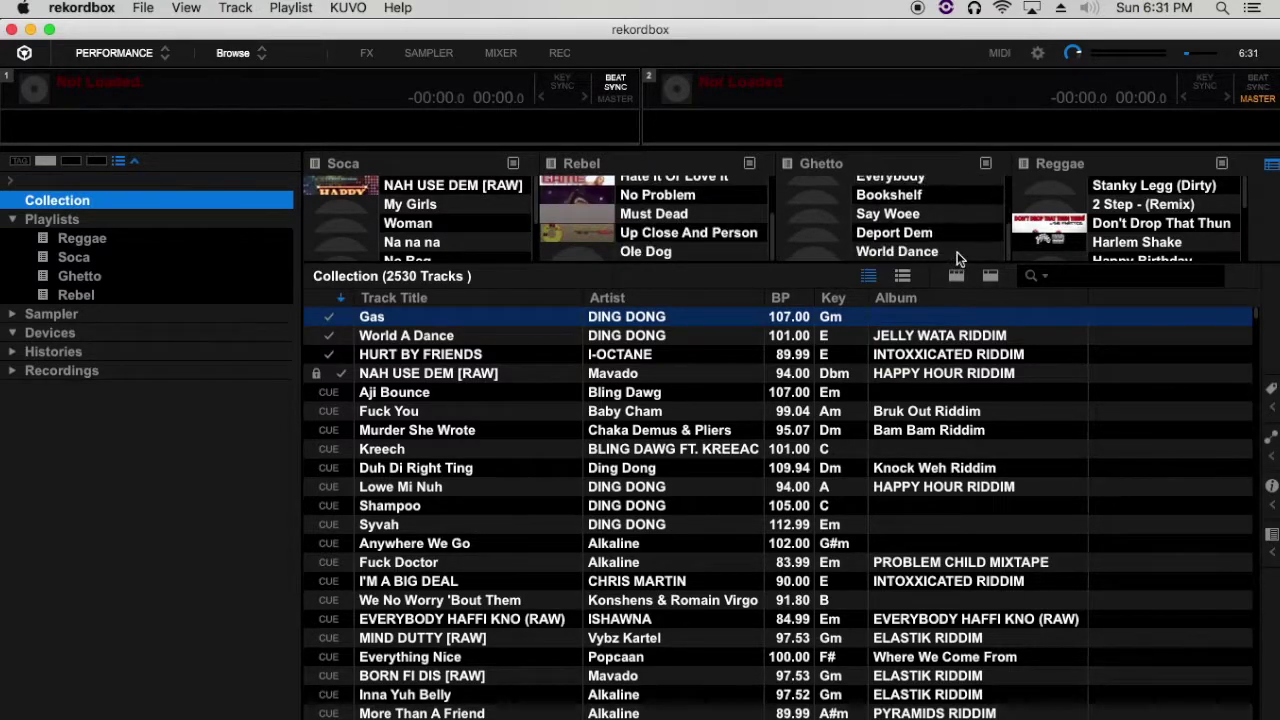
pyautogui.scroll(-5, 1137, 229)
pyautogui.scroll(5, 1137, 229)
pyautogui.scroll(-3, 465, 242)
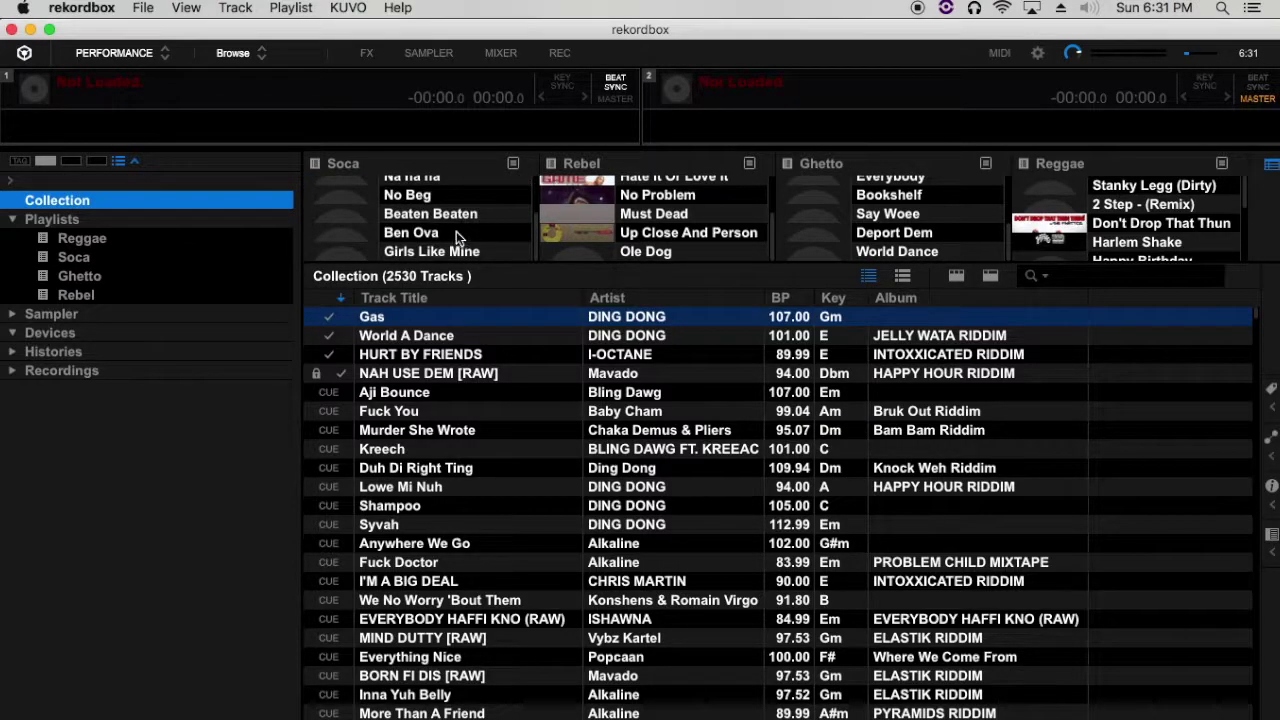
pyautogui.moveTo(456, 231); pyautogui.dragTo(601, 217)
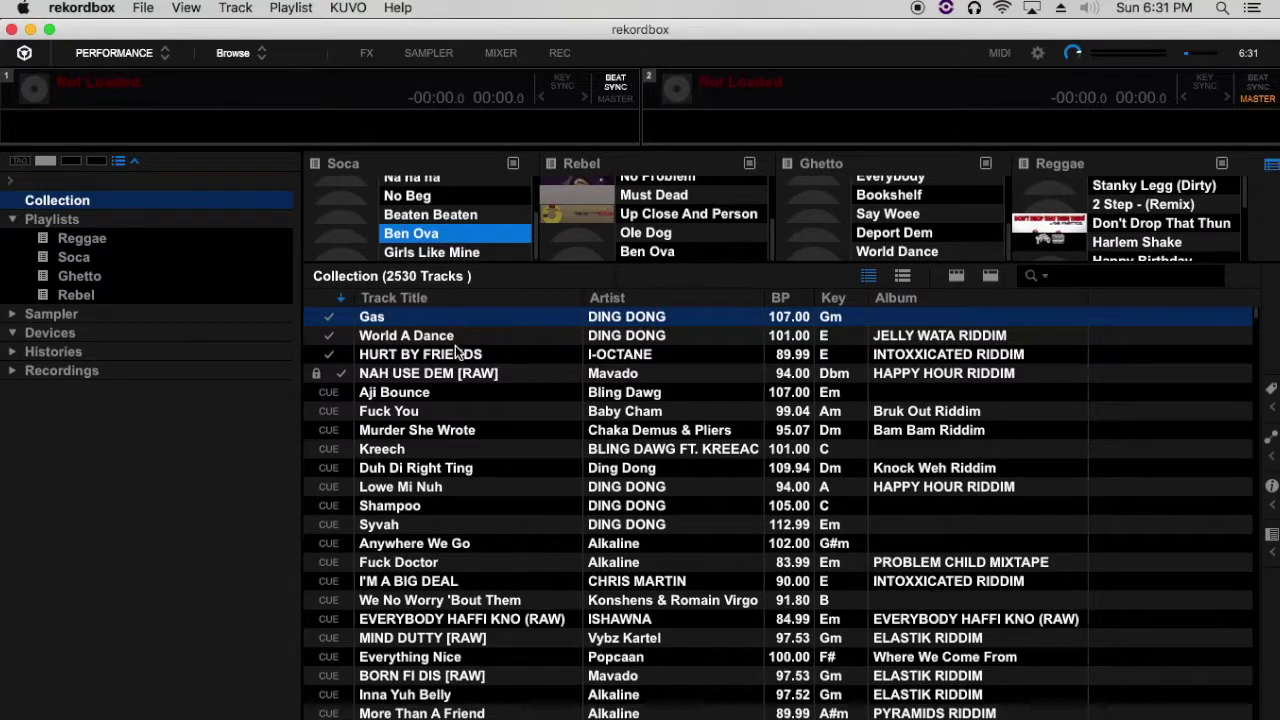
# Add Aji Bounce to the Soca palette, drag in one more track, and show the Tag List
pyautogui.moveTo(428, 395)
pyautogui.mouseDown()
pyautogui.moveTo(456, 268)
pyautogui.moveTo(435, 225)
pyautogui.mouseUp()
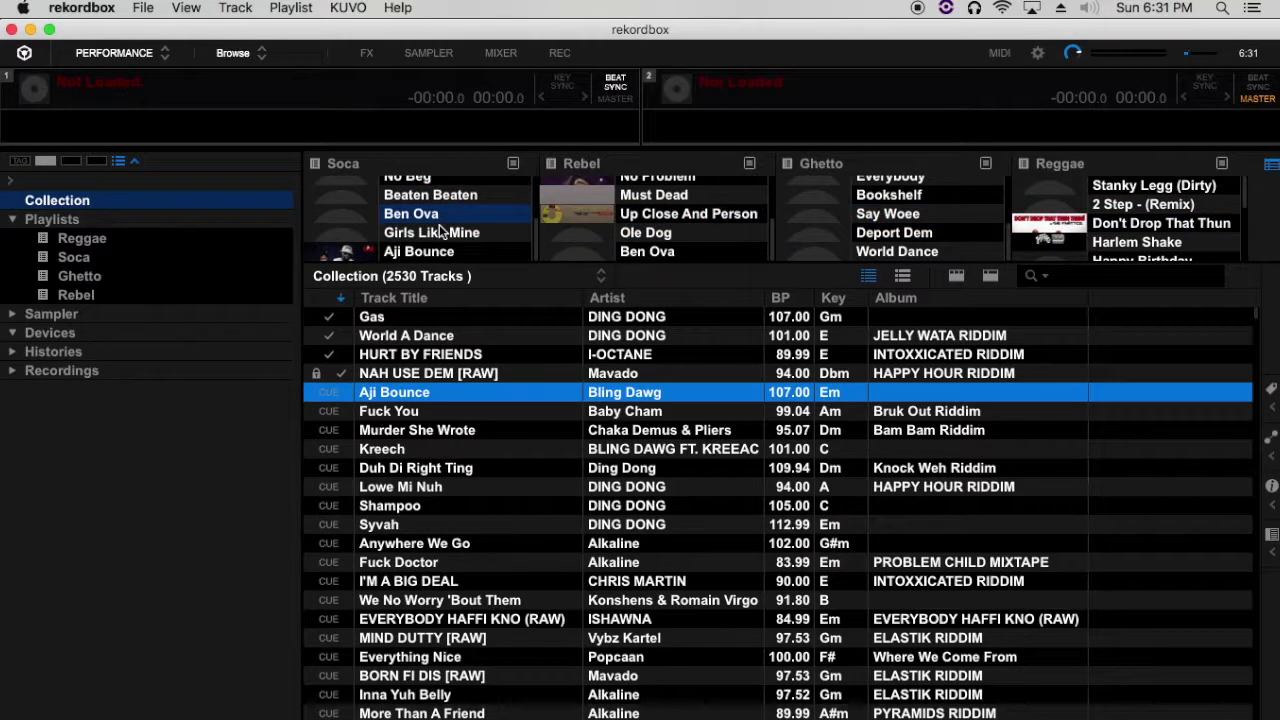
pyautogui.moveTo(408, 413)
pyautogui.mouseDown()
pyautogui.moveTo(470, 378)
pyautogui.moveTo(650, 222)
pyautogui.mouseUp()
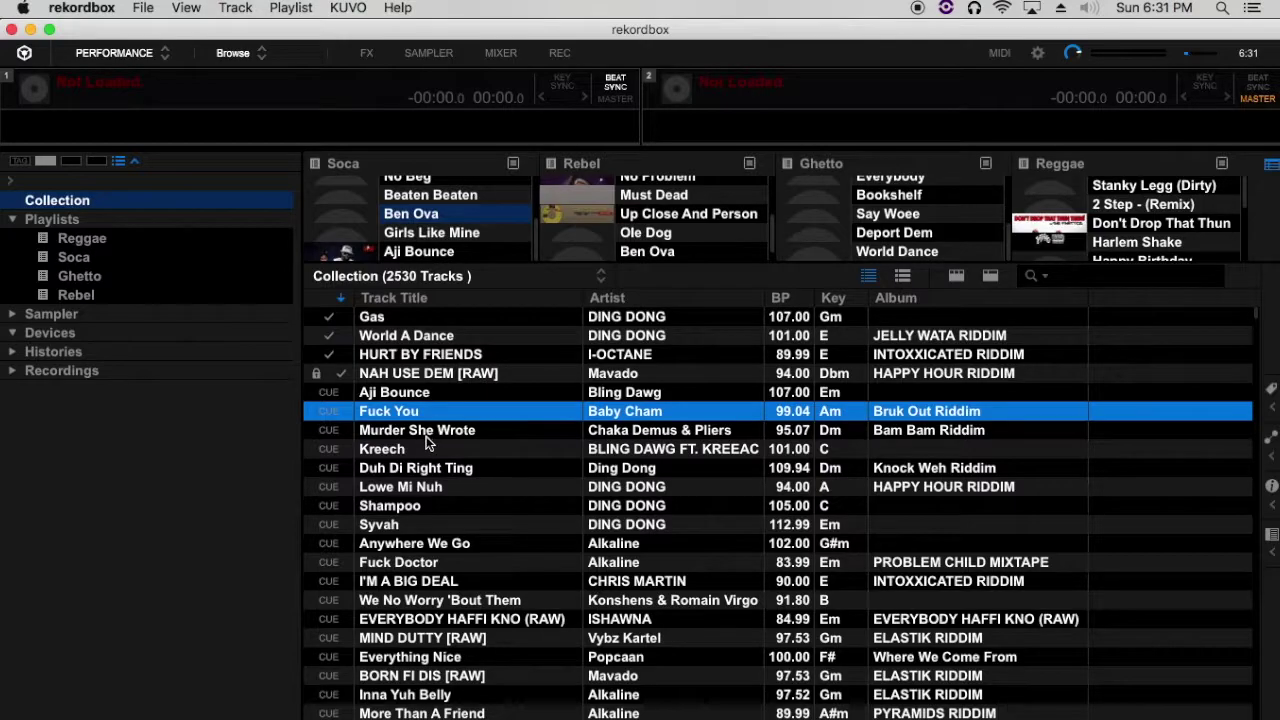
pyautogui.scroll(-5, 470, 400)
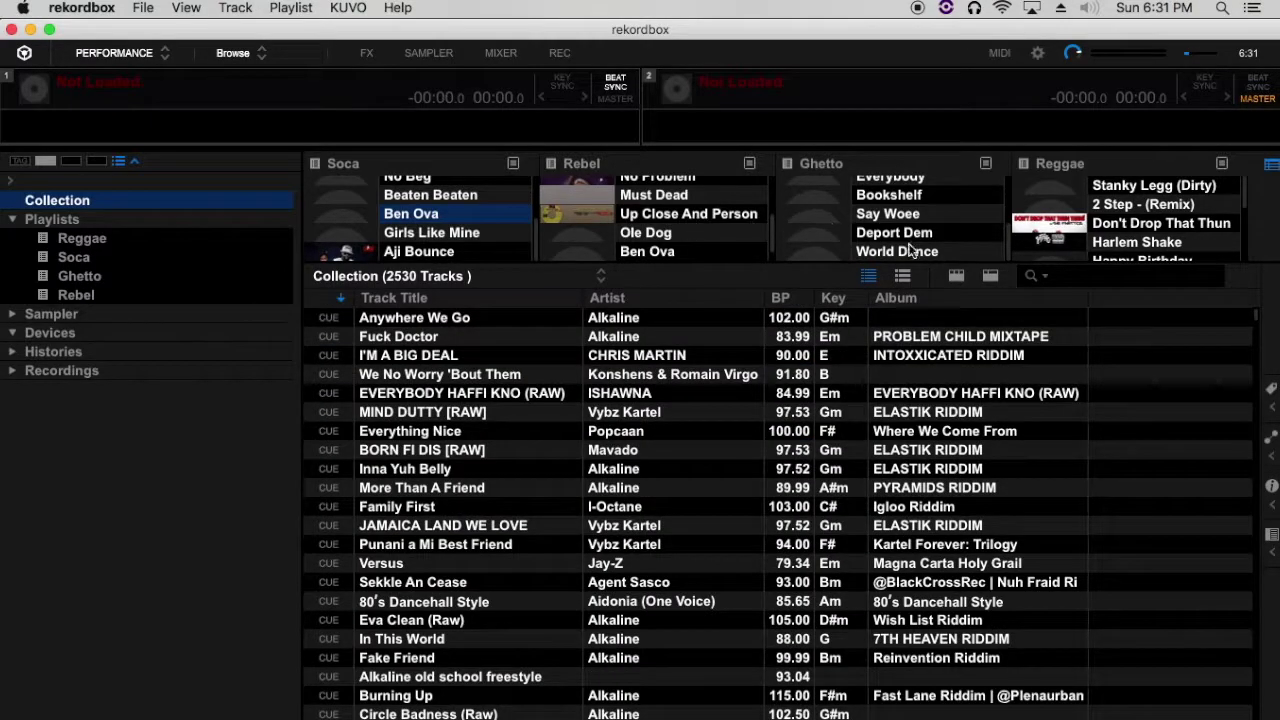
pyautogui.scroll(3, 916, 206)
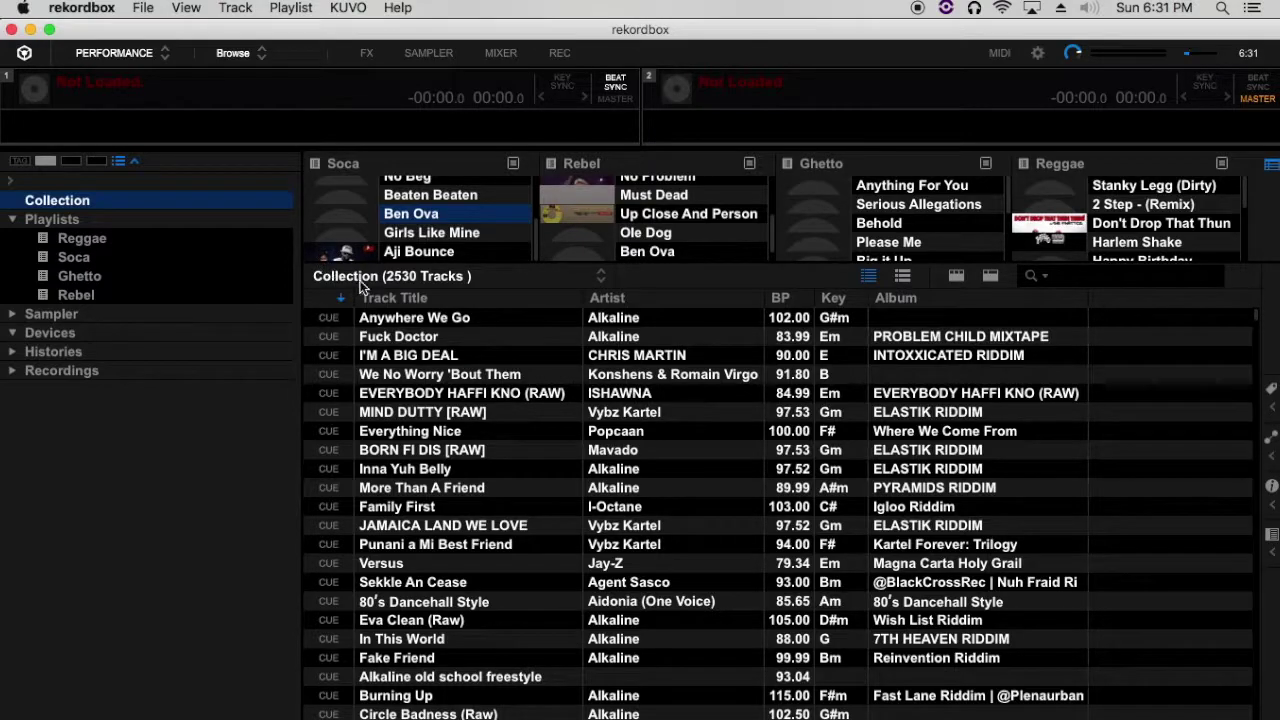
pyautogui.click(18, 163)
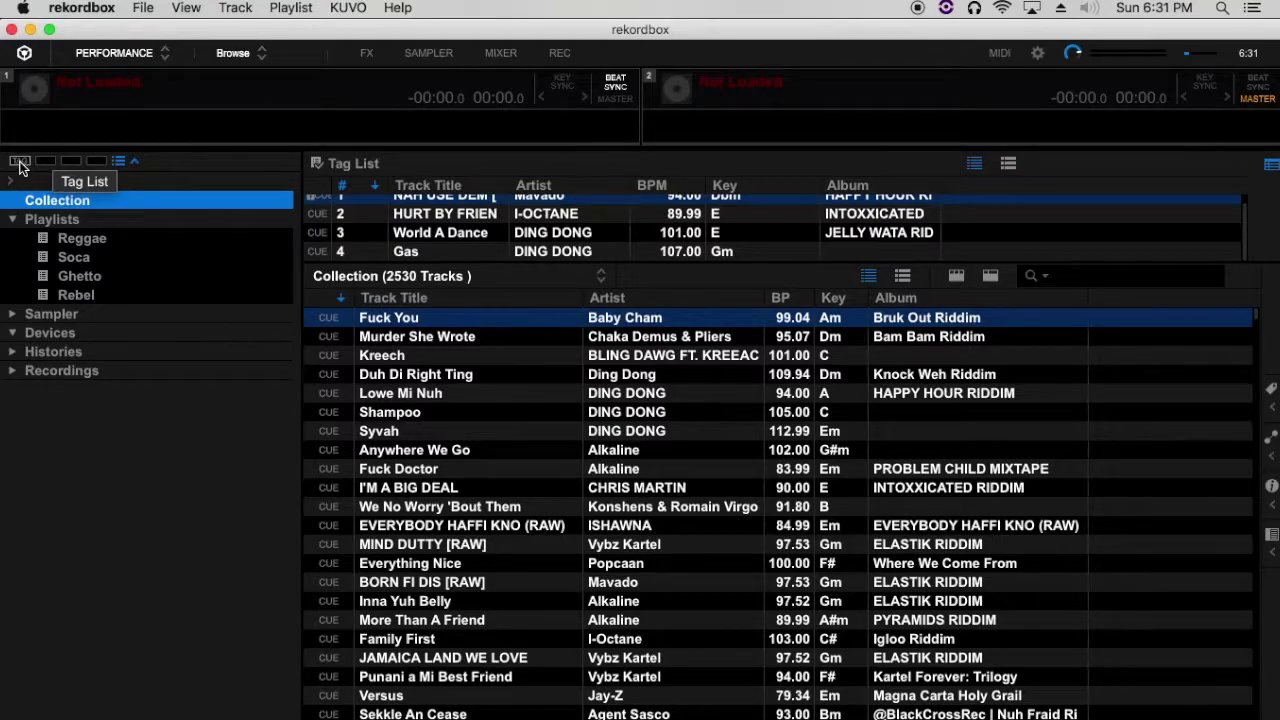
# Select Good Good Bring Life in the collection and display the four-track Tag List
pyautogui.scroll(1, 410, 240)
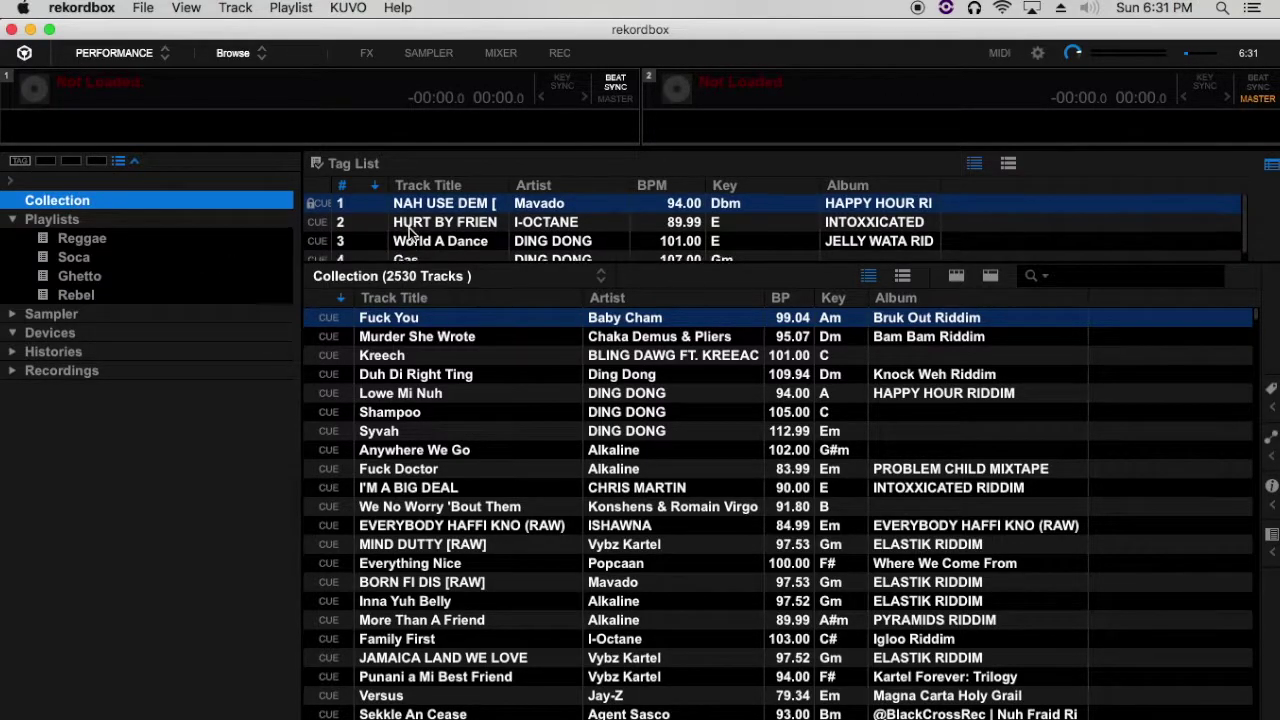
pyautogui.scroll(-1, 410, 232)
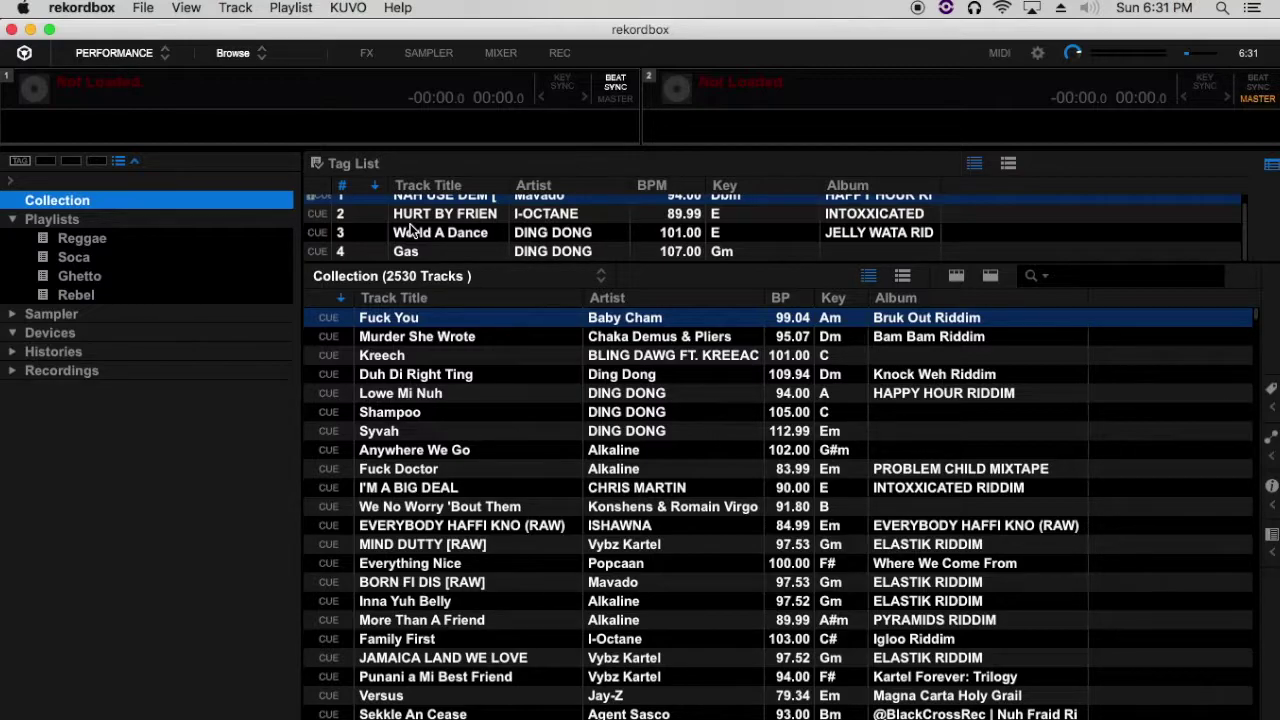
pyautogui.scroll(1, 425, 232)
pyautogui.scroll(-1, 462, 439)
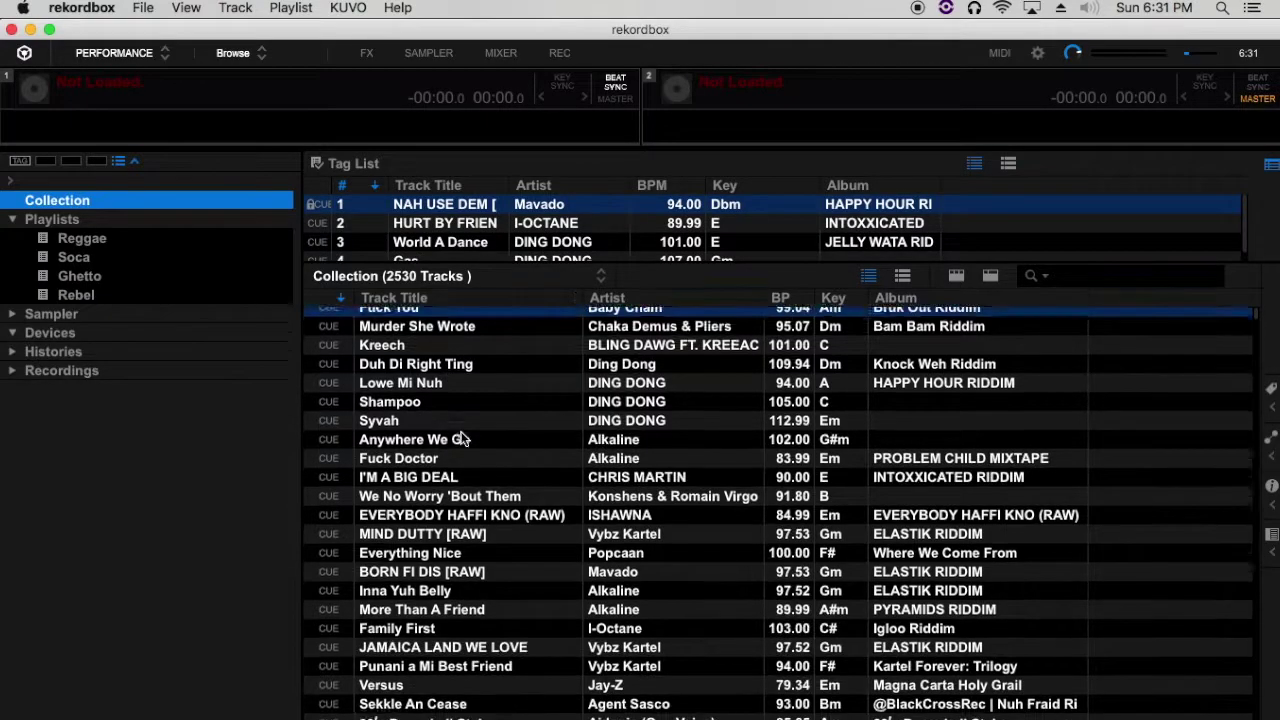
pyautogui.scroll(-10, 462, 439)
pyautogui.scroll(-10, 458, 420)
pyautogui.scroll(-3, 456, 412)
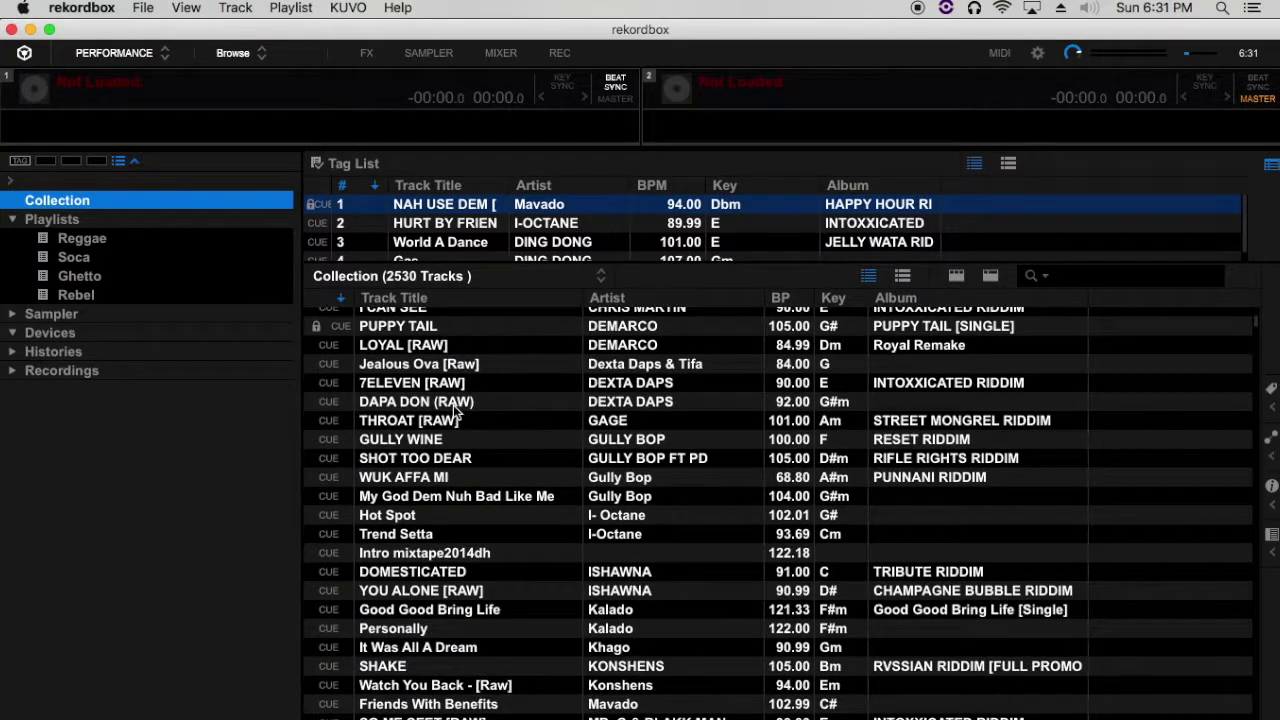
pyautogui.scroll(-17, 452, 412)
pyautogui.scroll(-1, 437, 428)
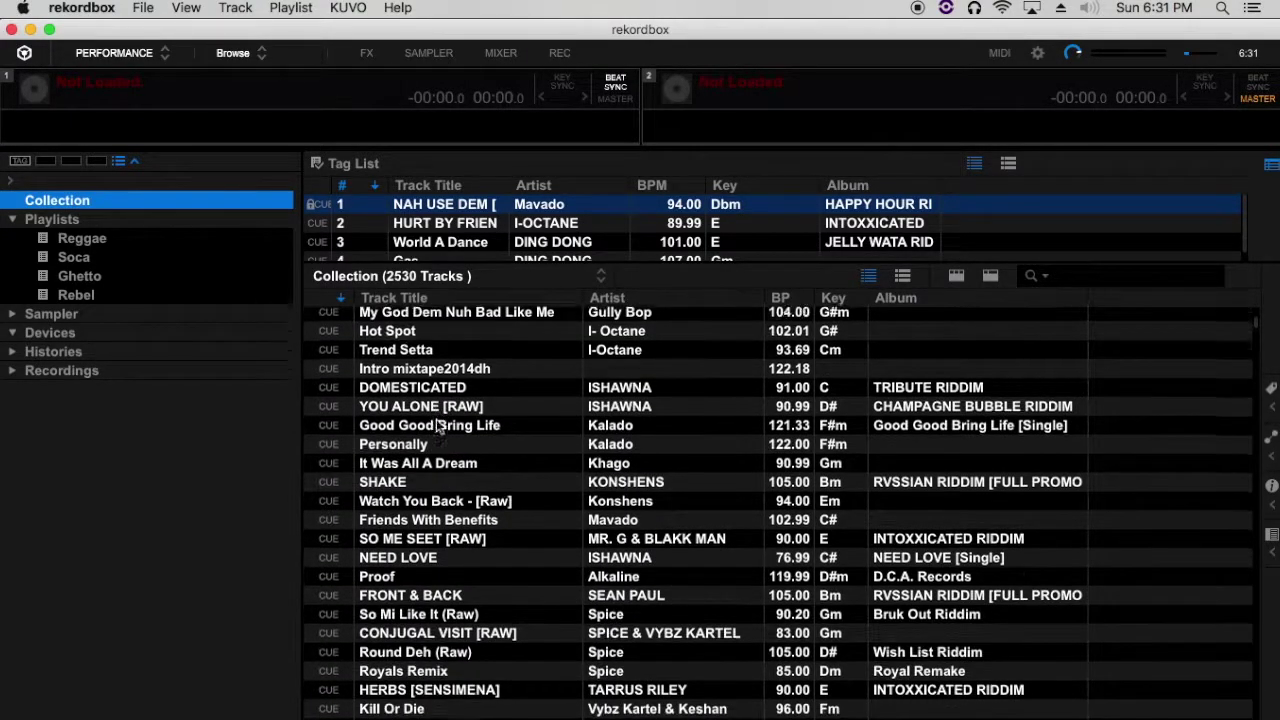
pyautogui.scroll(-2, 437, 428)
pyautogui.click(414, 393)
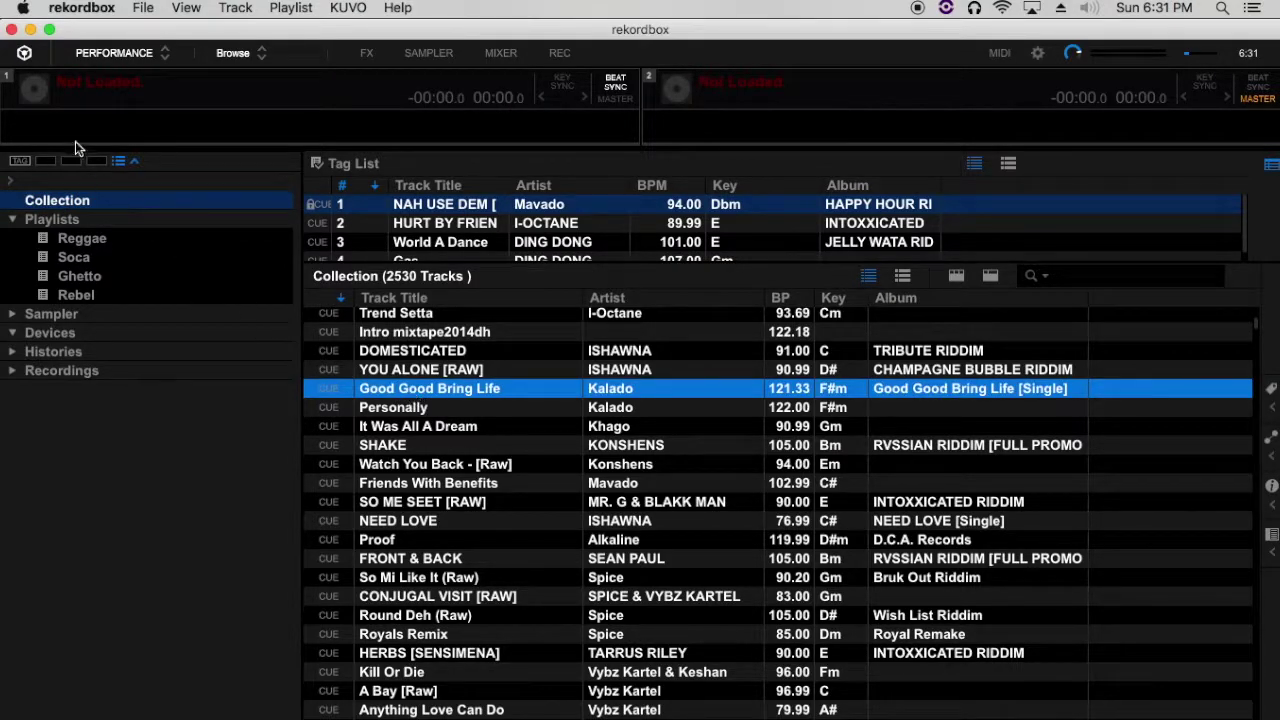
pyautogui.click(17, 160)
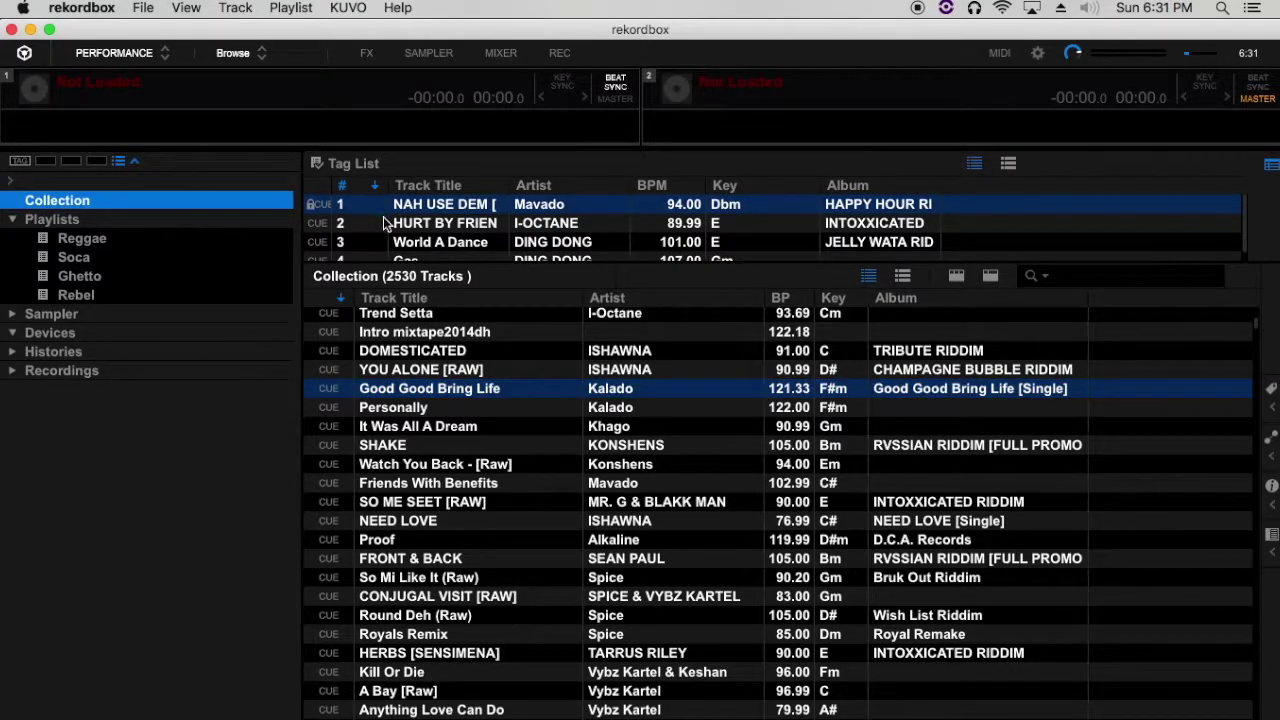
# Select Kalado's Personally in the collection and bring up its track menu
pyautogui.scroll(-1, 393, 222)
pyautogui.scroll(1, 397, 224)
pyautogui.scroll(-1, 397, 220)
pyautogui.click(418, 412)
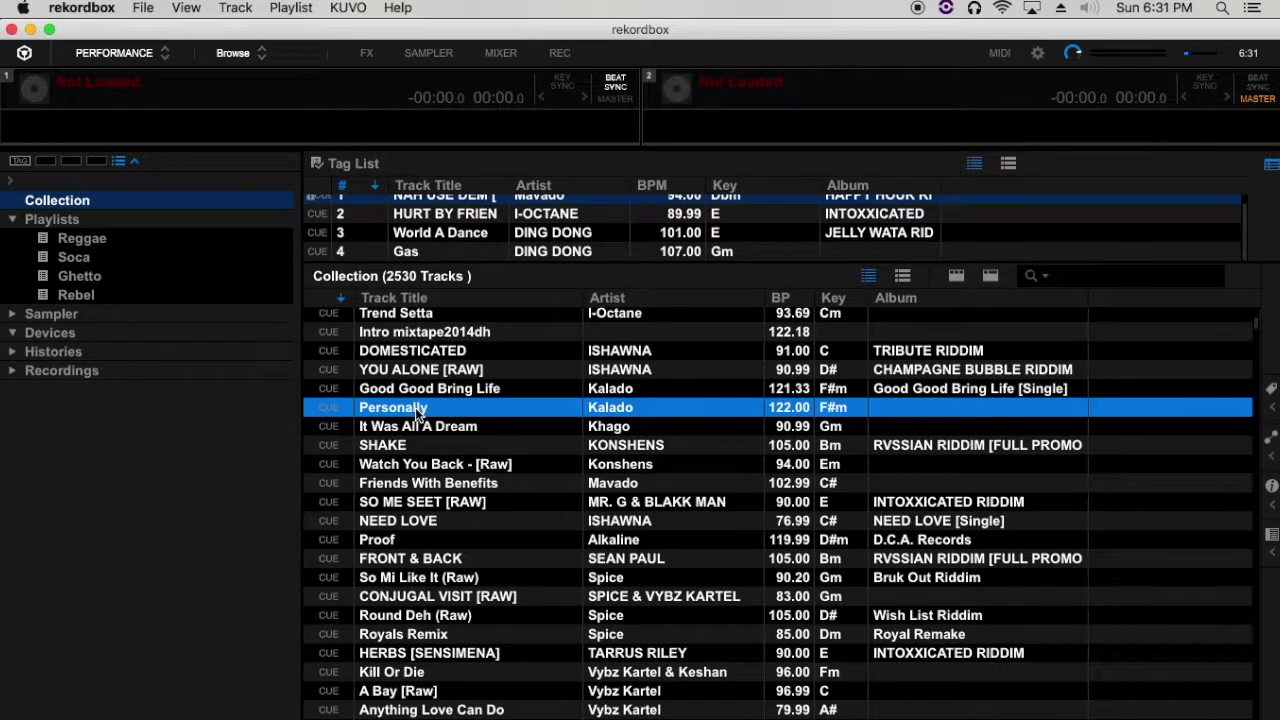
pyautogui.rightClick(418, 410)
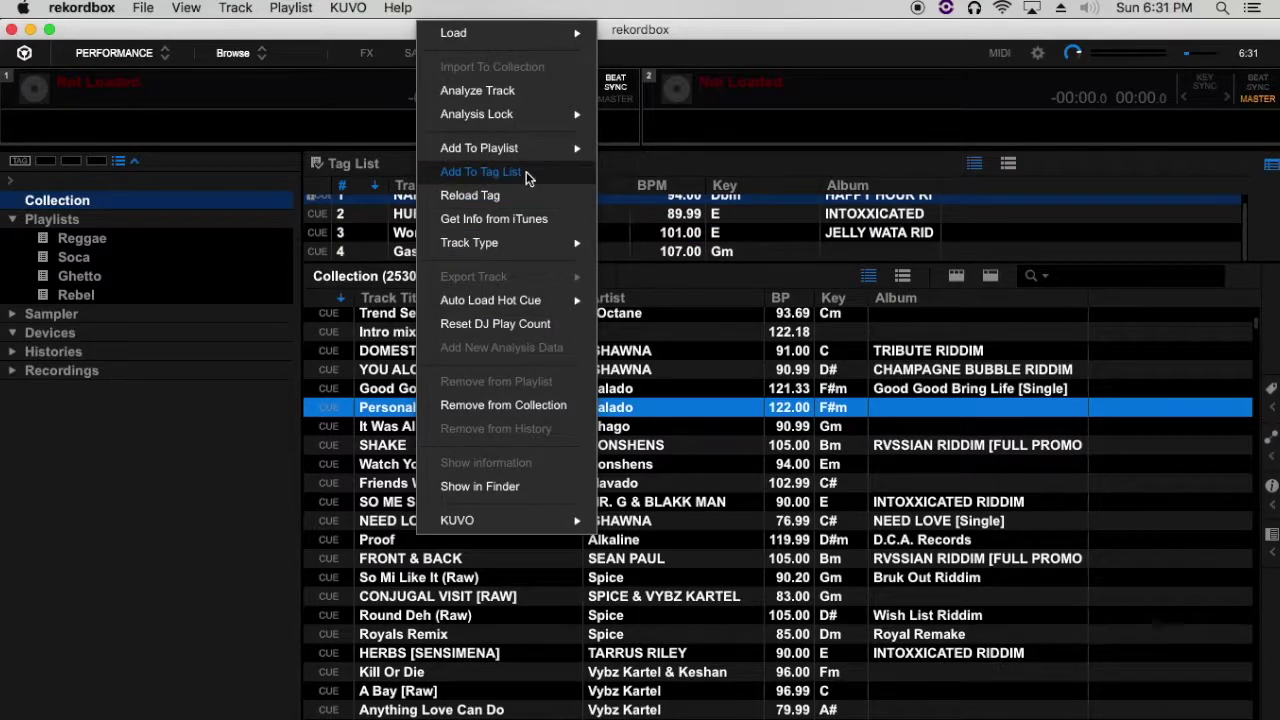
# Add Personally via Add To Tag List, then drag in Good Good Bring Life, giving six tracks
pyautogui.click(531, 174)
pyautogui.scroll(-1, 450, 235)
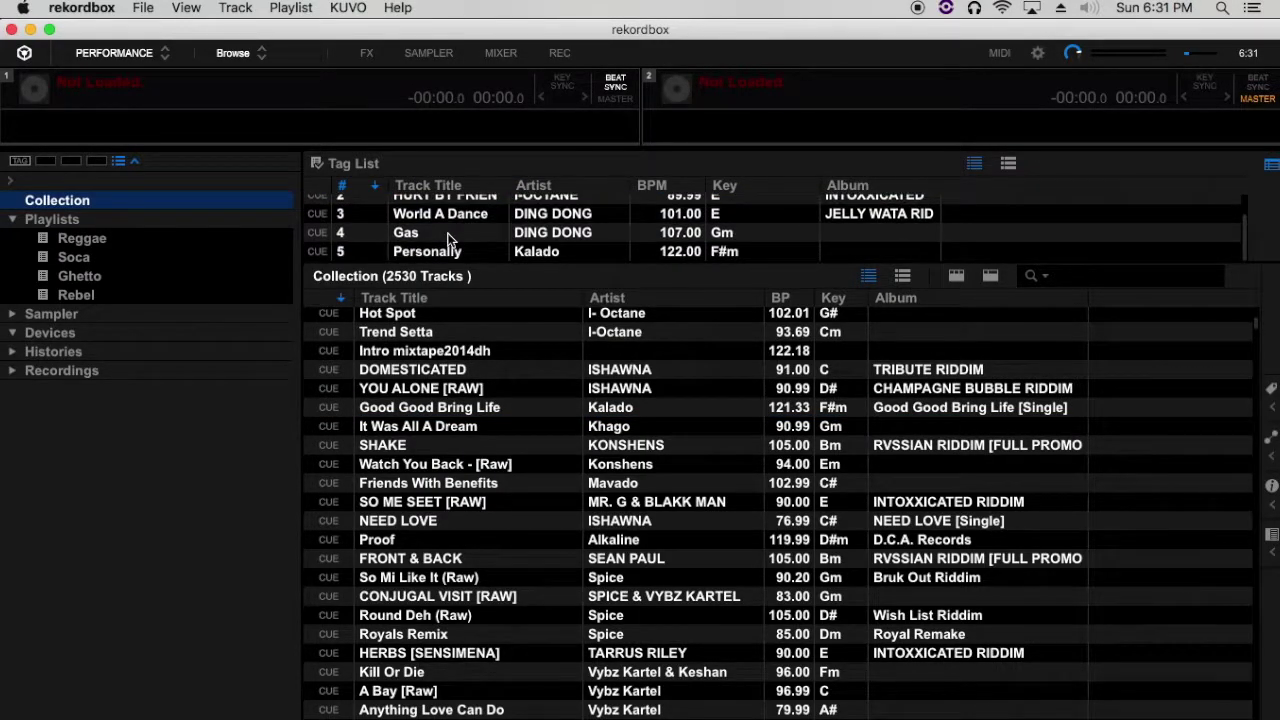
pyautogui.click(442, 254)
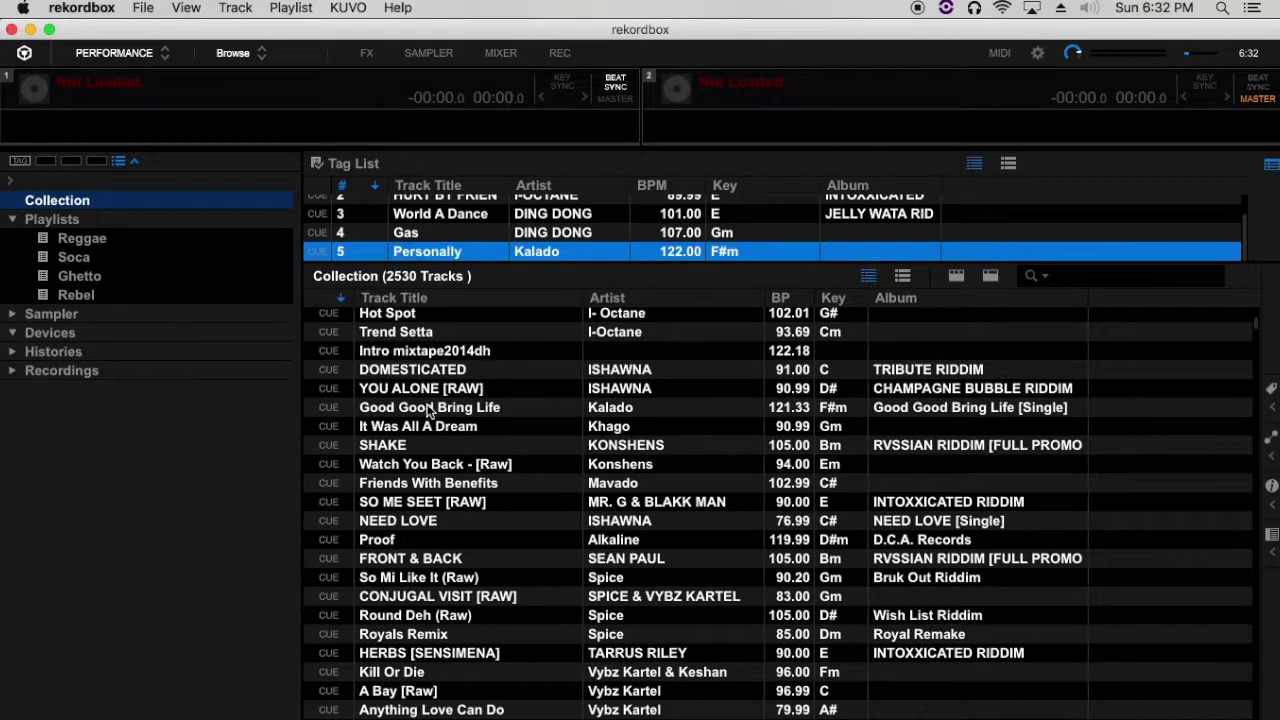
pyautogui.moveTo(425, 407); pyautogui.dragTo(437, 226)
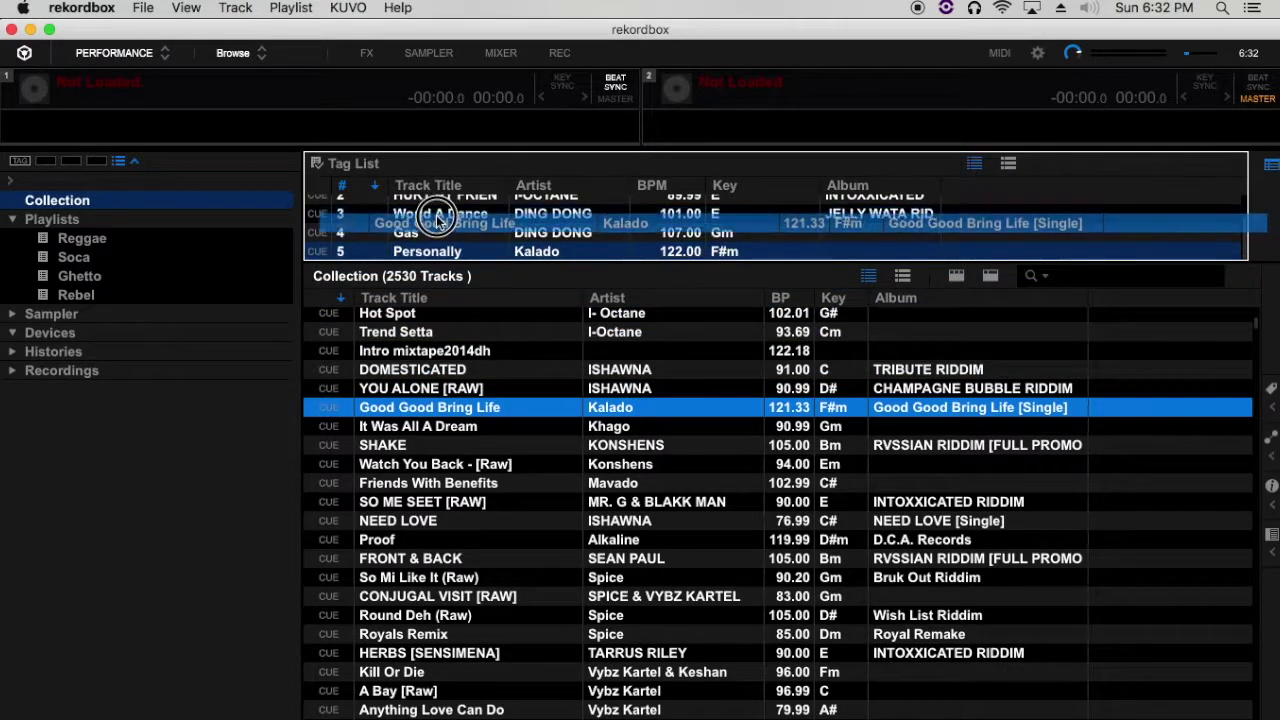
pyautogui.click(440, 252)
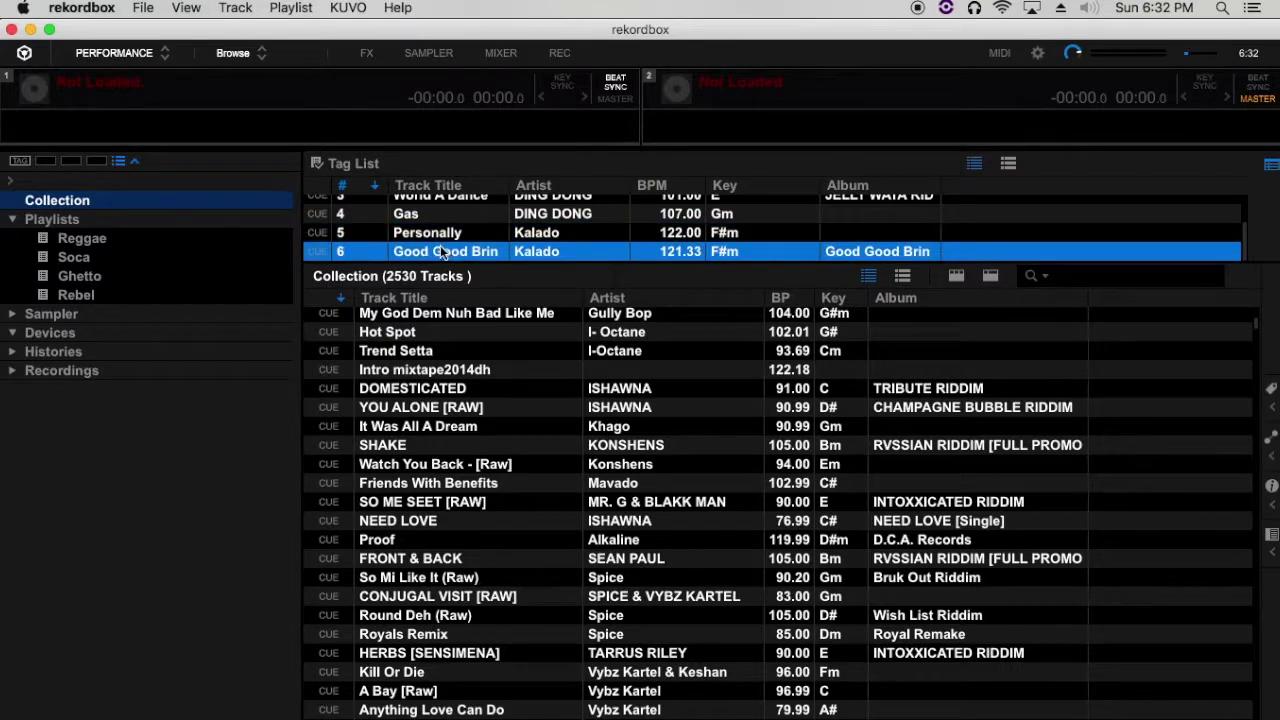
pyautogui.scroll(3, 440, 252)
pyautogui.scroll(-3, 442, 243)
pyautogui.scroll(3, 442, 248)
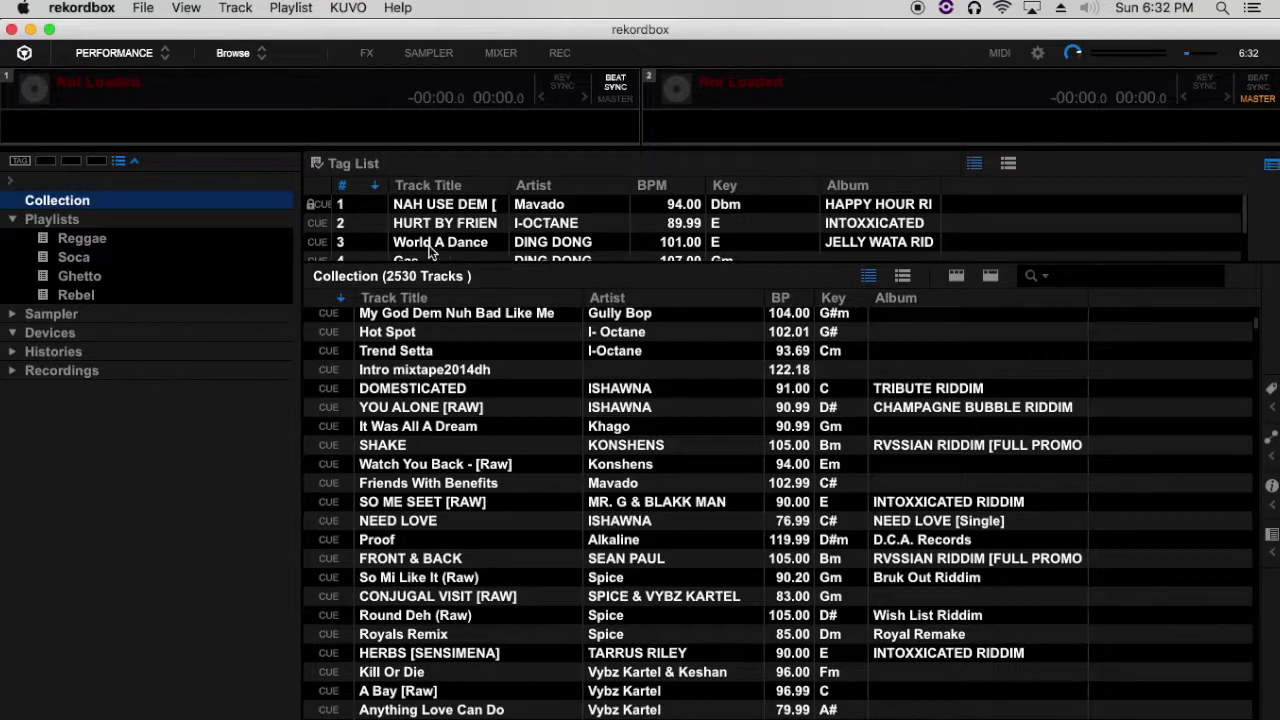
pyautogui.scroll(-3, 424, 237)
pyautogui.scroll(3, 424, 235)
pyautogui.click(424, 237)
pyautogui.scroll(-2, 424, 237)
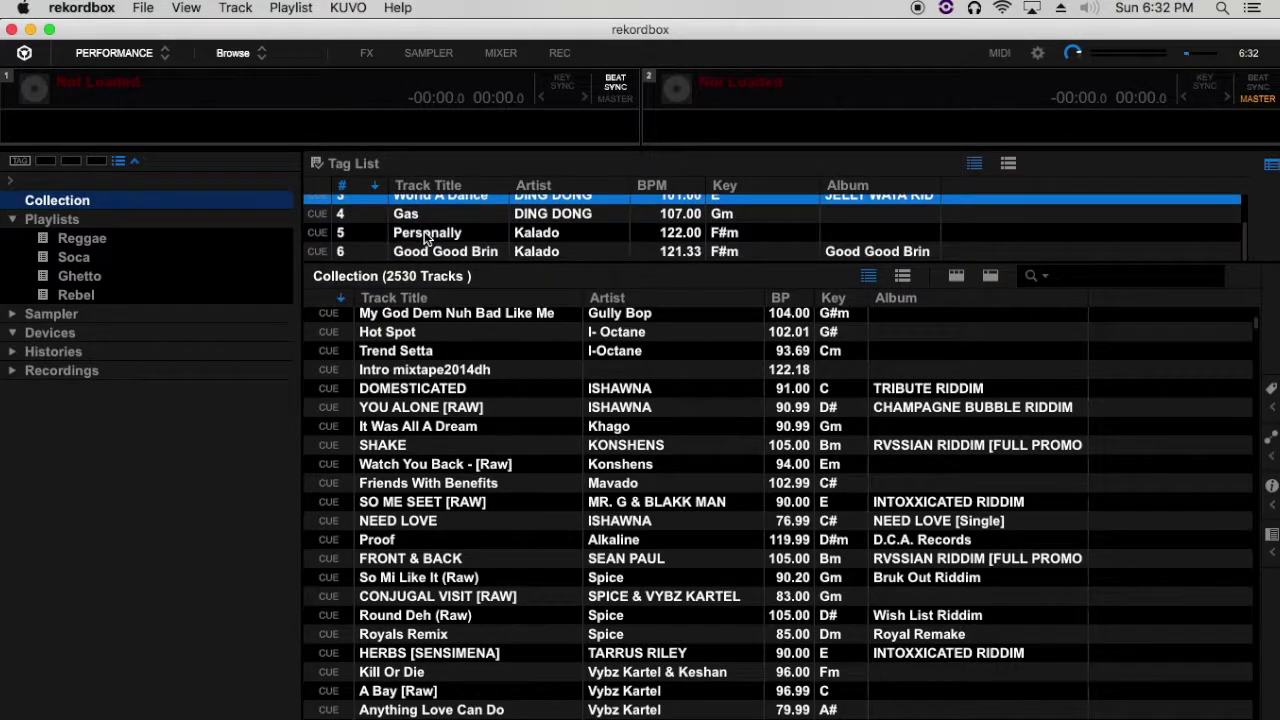
pyautogui.click(426, 234)
pyautogui.scroll(3, 426, 232)
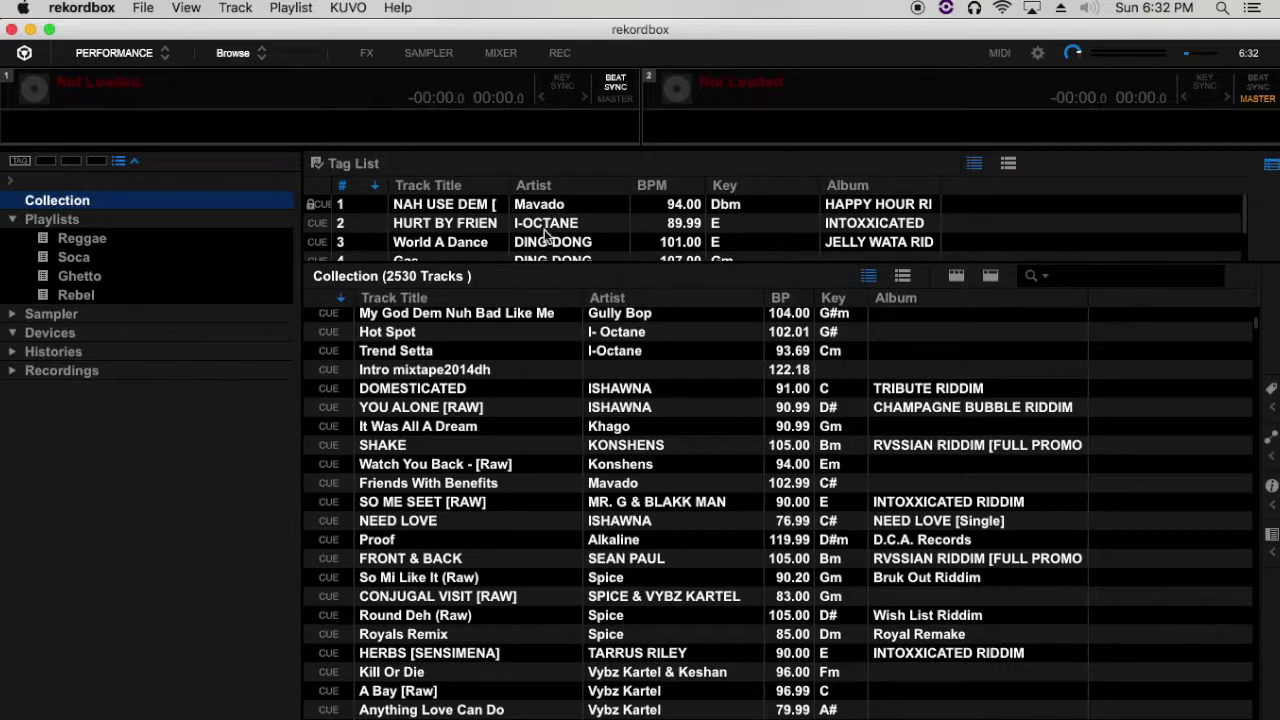
pyautogui.scroll(-3, 547, 232)
pyautogui.scroll(3, 547, 232)
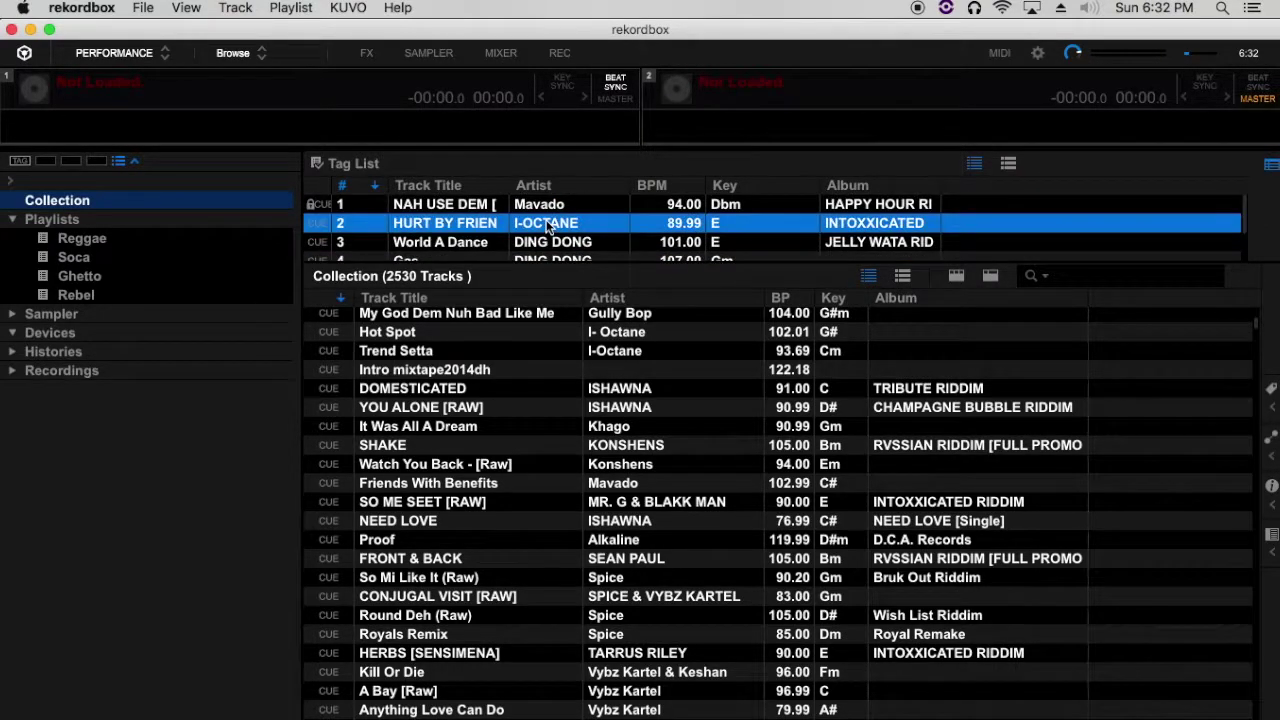
pyautogui.scroll(-3, 547, 232)
pyautogui.scroll(3, 545, 225)
pyautogui.click(545, 225)
pyautogui.click(466, 242)
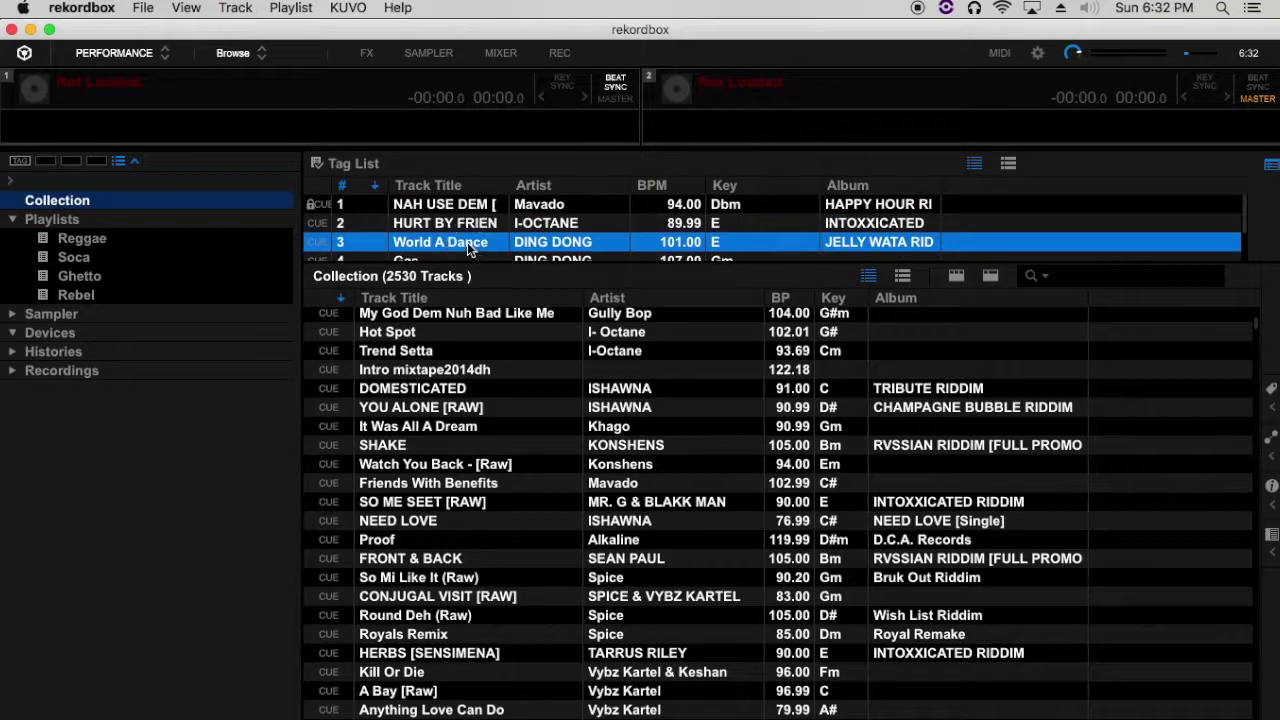
pyautogui.rightClick(465, 240)
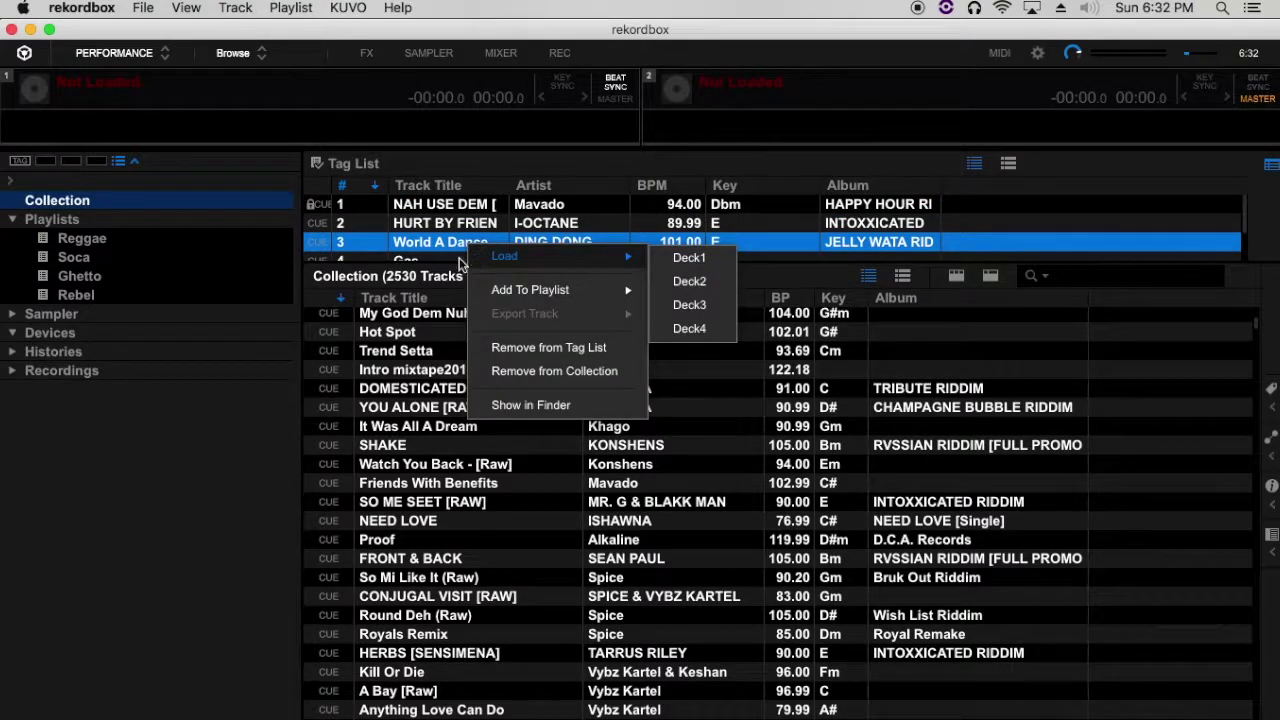
# Remove World A Dance via Remove from Tag List and confirm, leaving five tracks
pyautogui.click(533, 347)
pyautogui.click(599, 486)
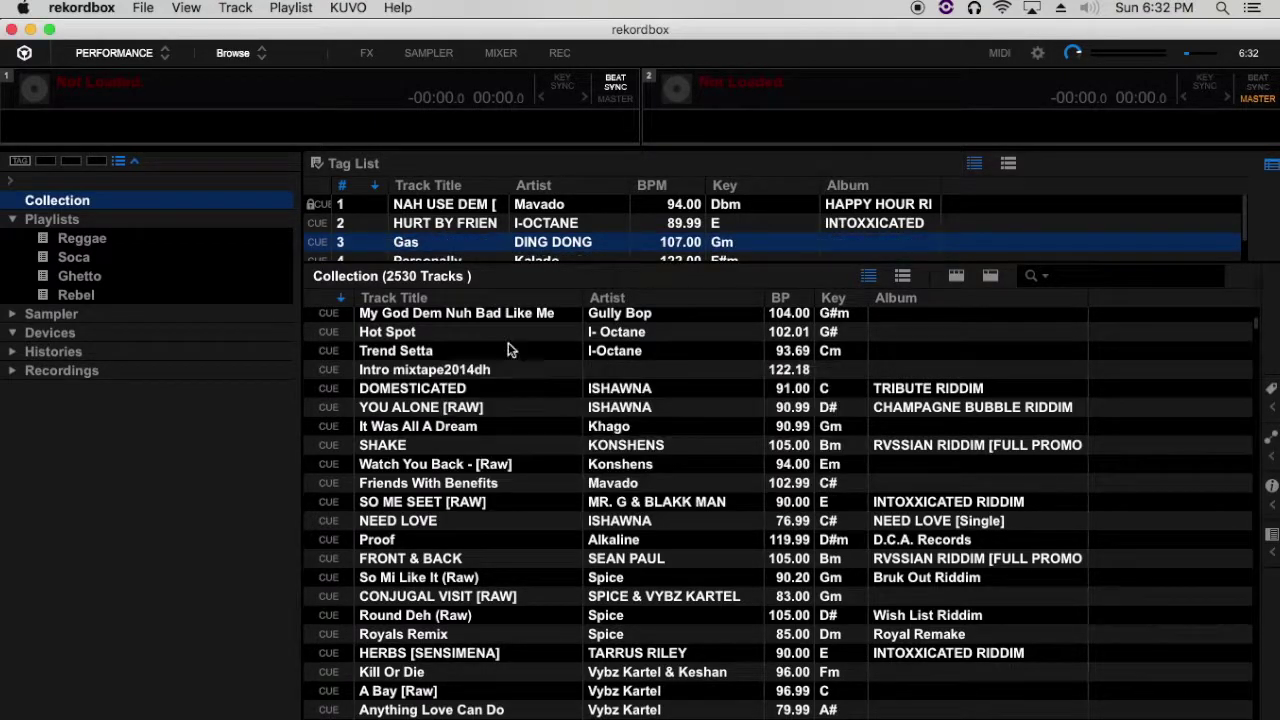
pyautogui.scroll(-1, 465, 230)
pyautogui.scroll(1, 469, 226)
pyautogui.scroll(-2, 469, 226)
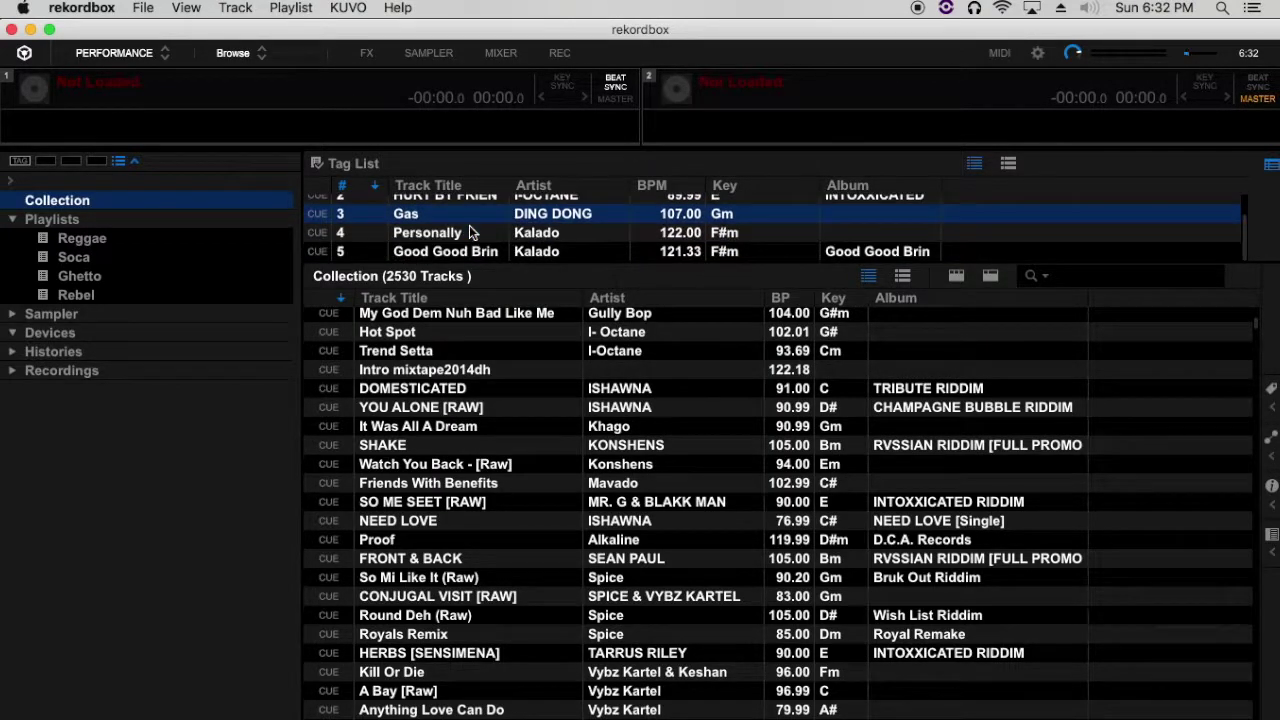